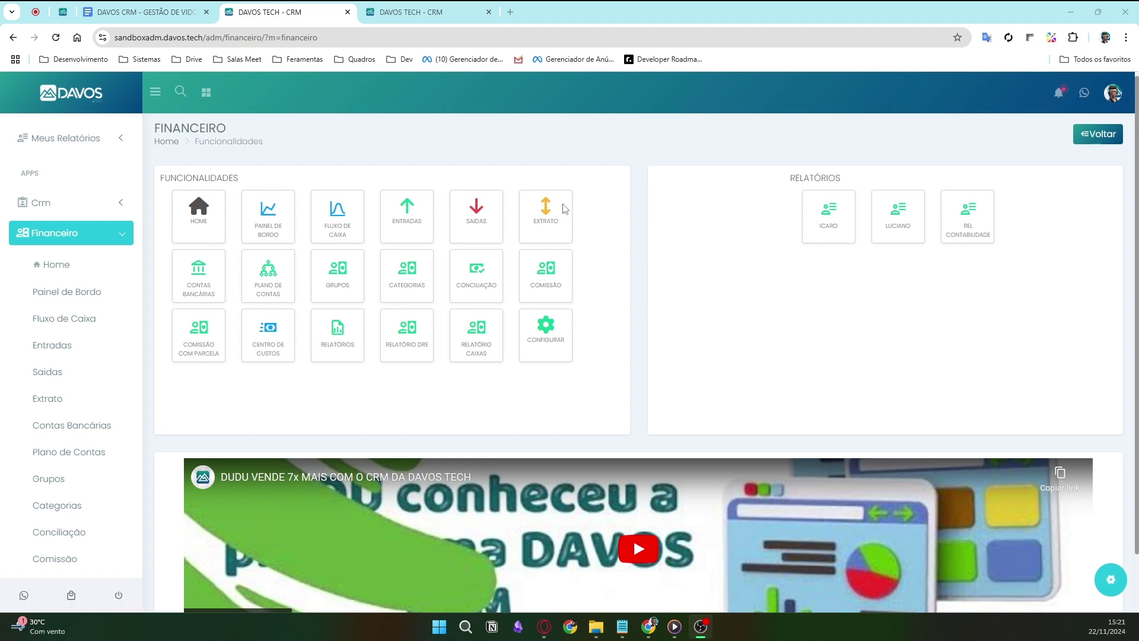
- Close the spare DAVOS TECH tab and open the Extrato statement in a new tab
middle_click(450, 2)
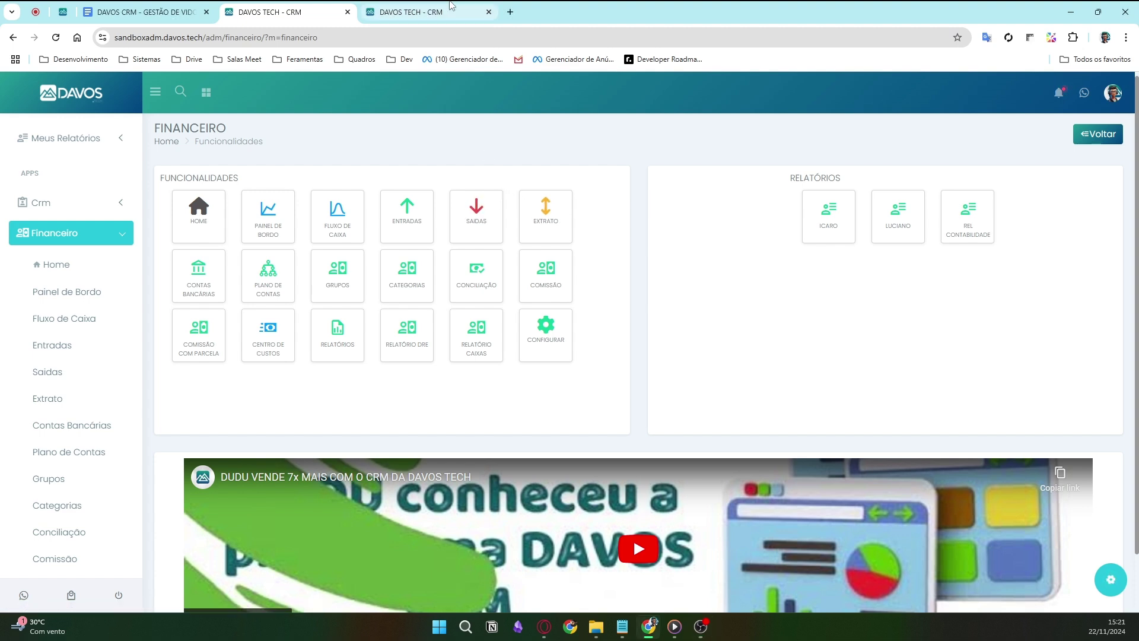
middle_click(551, 213)
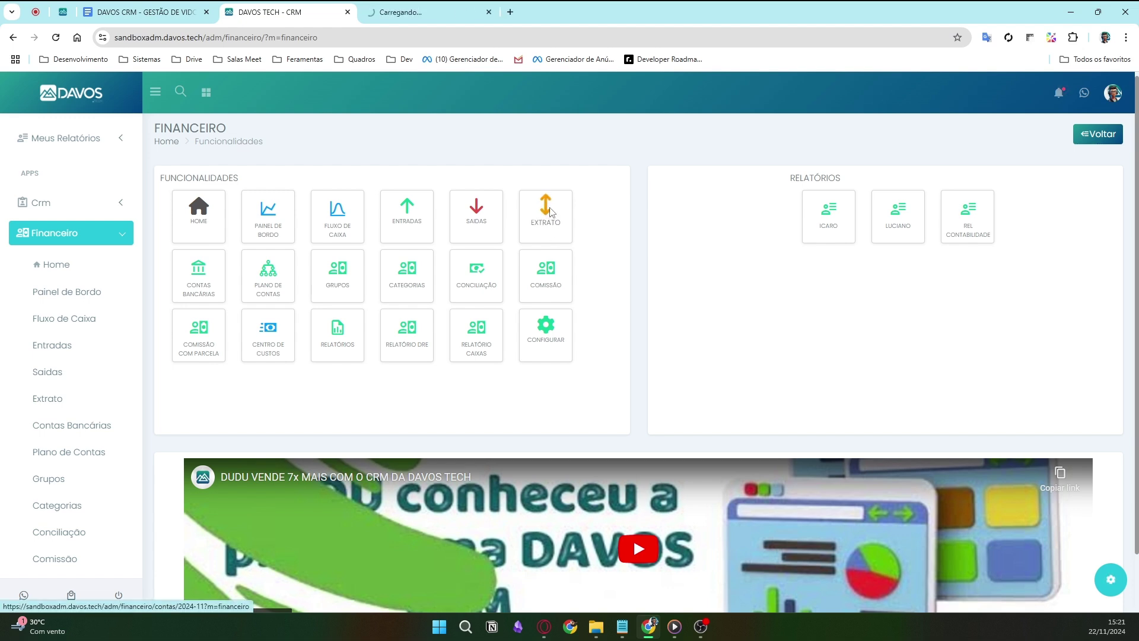
- Review the 10/2024 and 09/2024 statement entries, then return to 11/2024
left_click(425, 7)
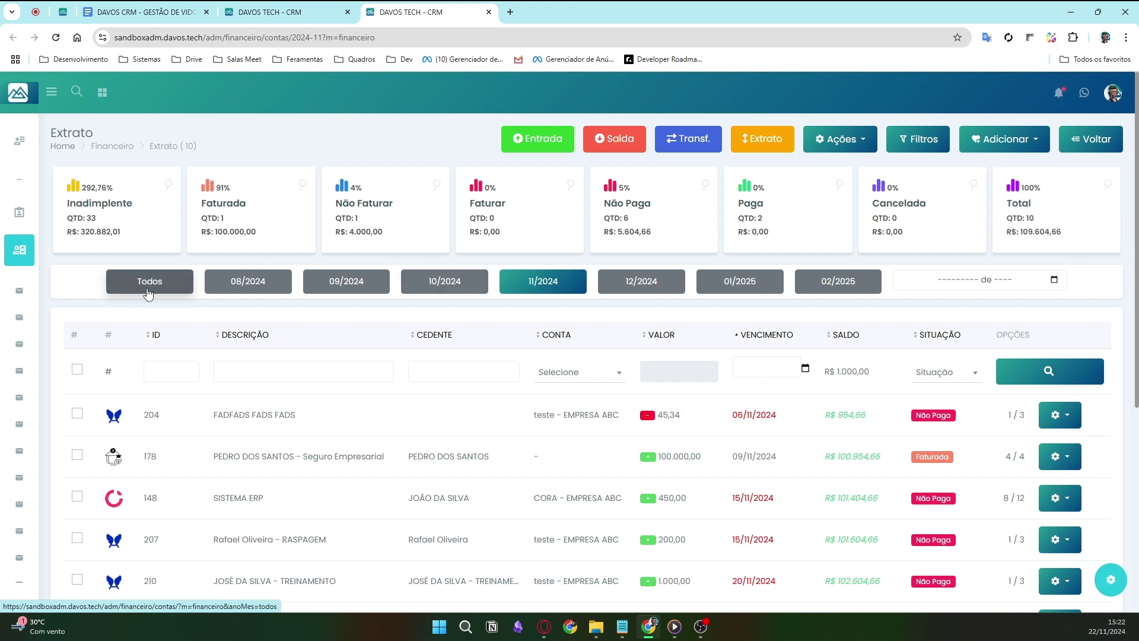
left_click(460, 284)
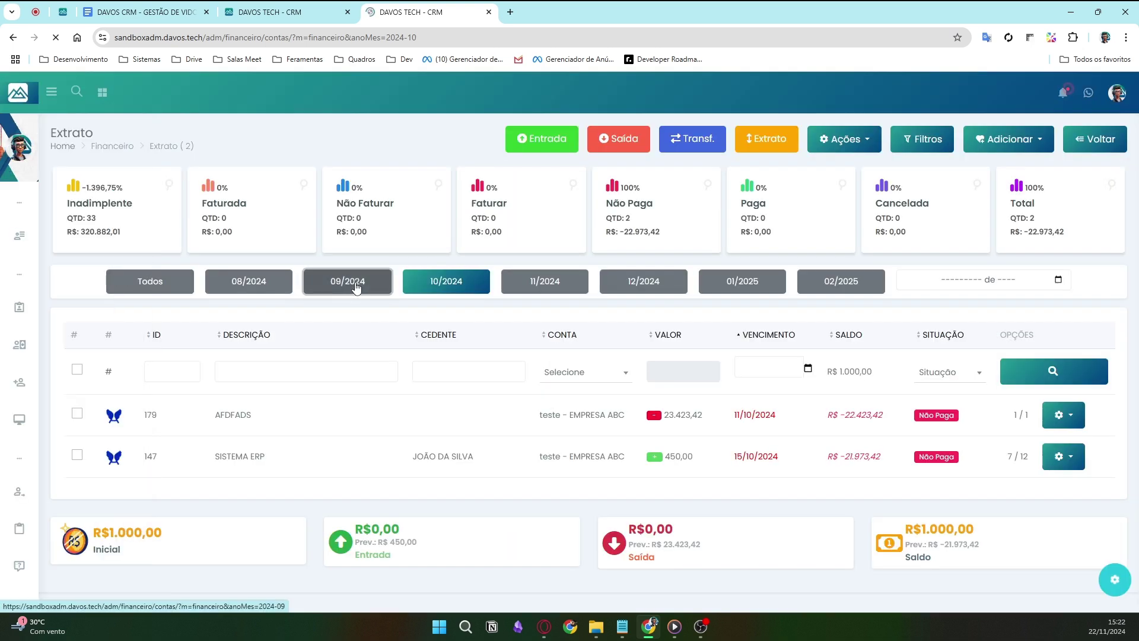
left_click(356, 287)
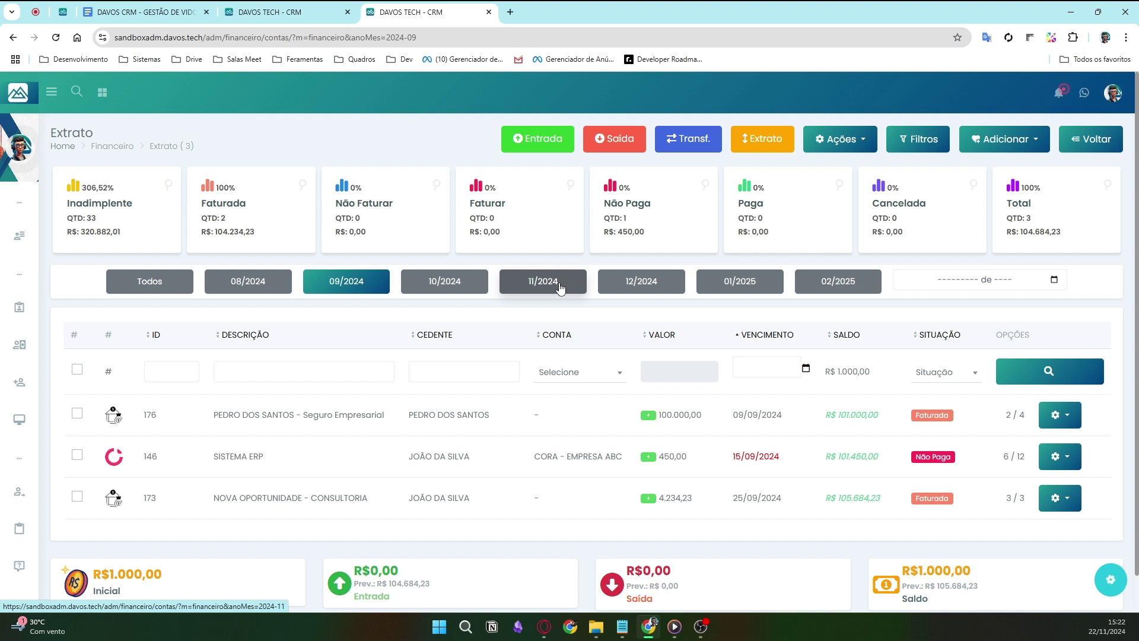
left_click(559, 283)
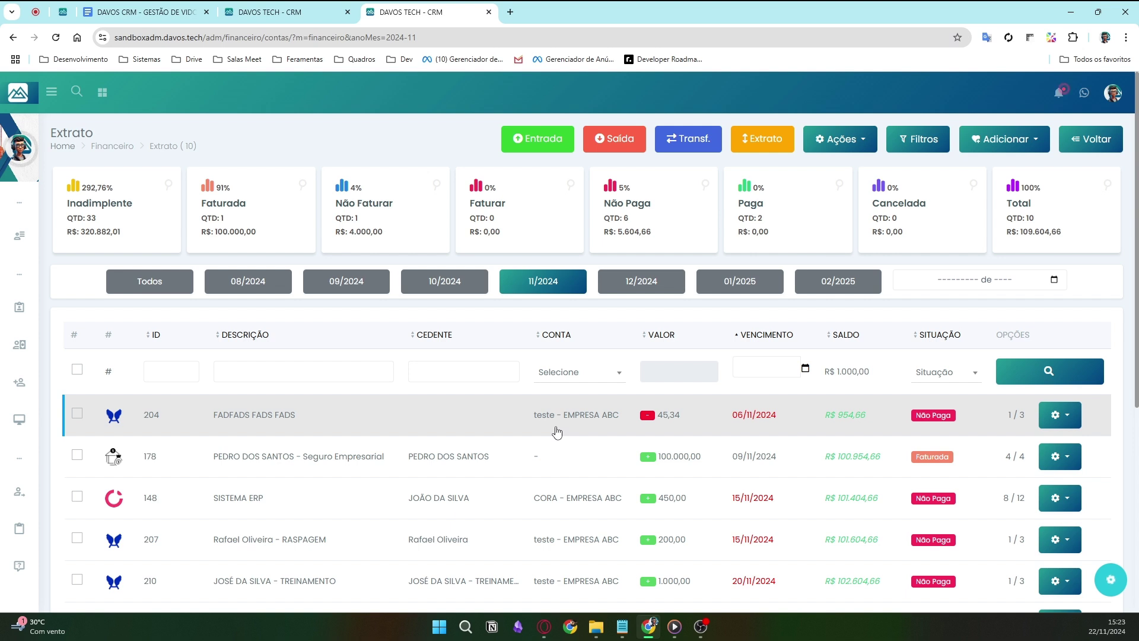
scroll(556, 432, "down", 3)
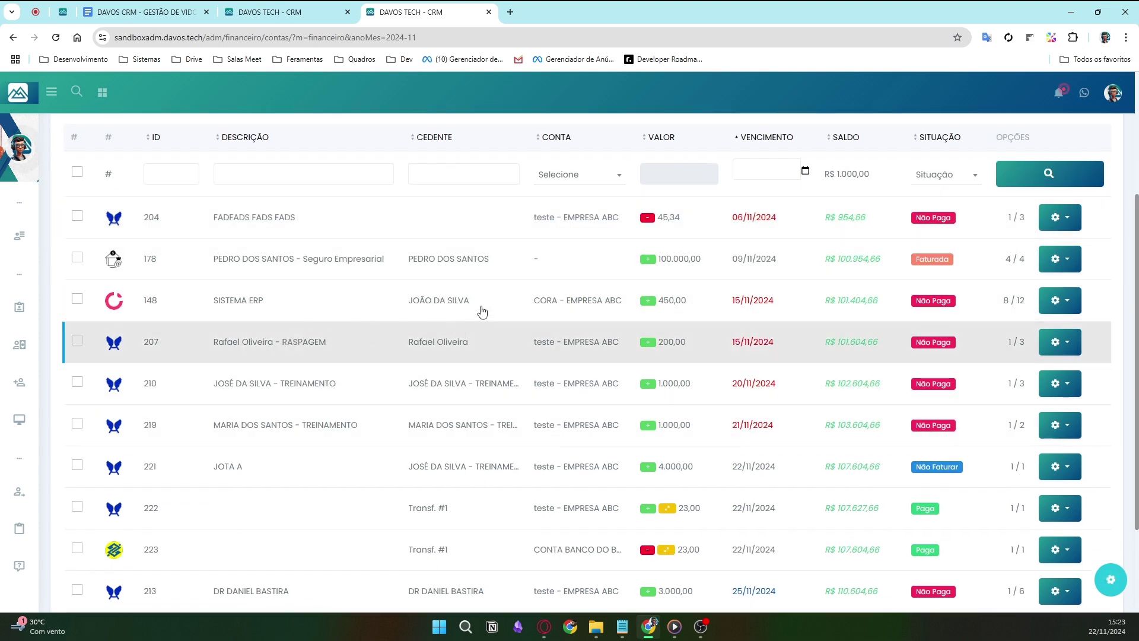
scroll(625, 372, "up", 3)
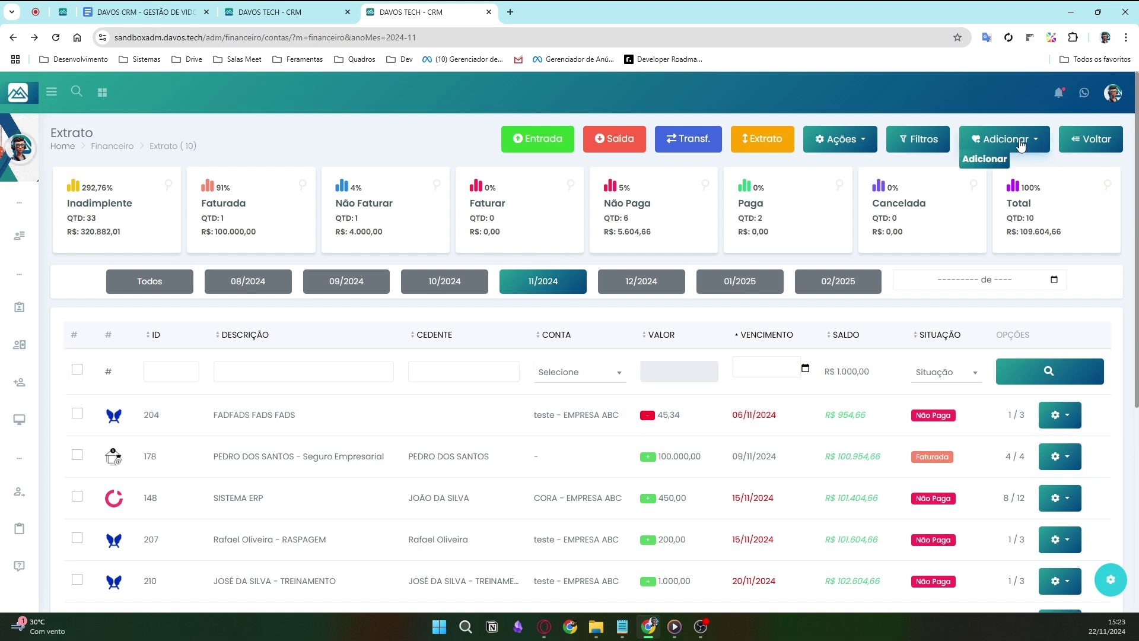
- Add a new Entrada income record with Valor Entrada R$ 4.000,00
left_click(1020, 145)
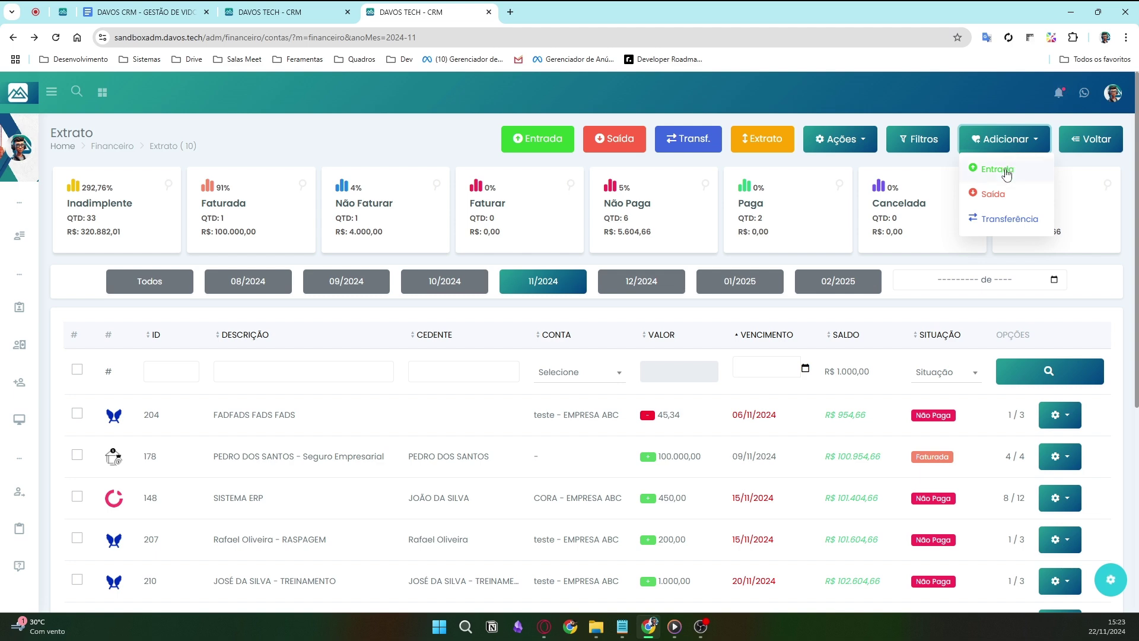
left_click(1007, 171)
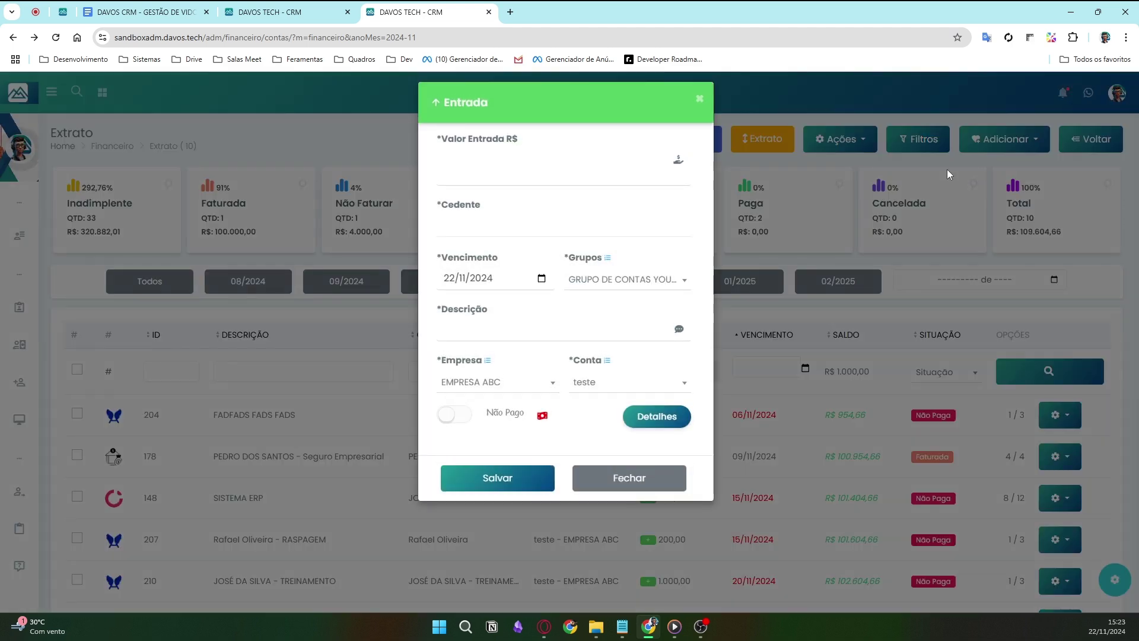
left_click(620, 166)
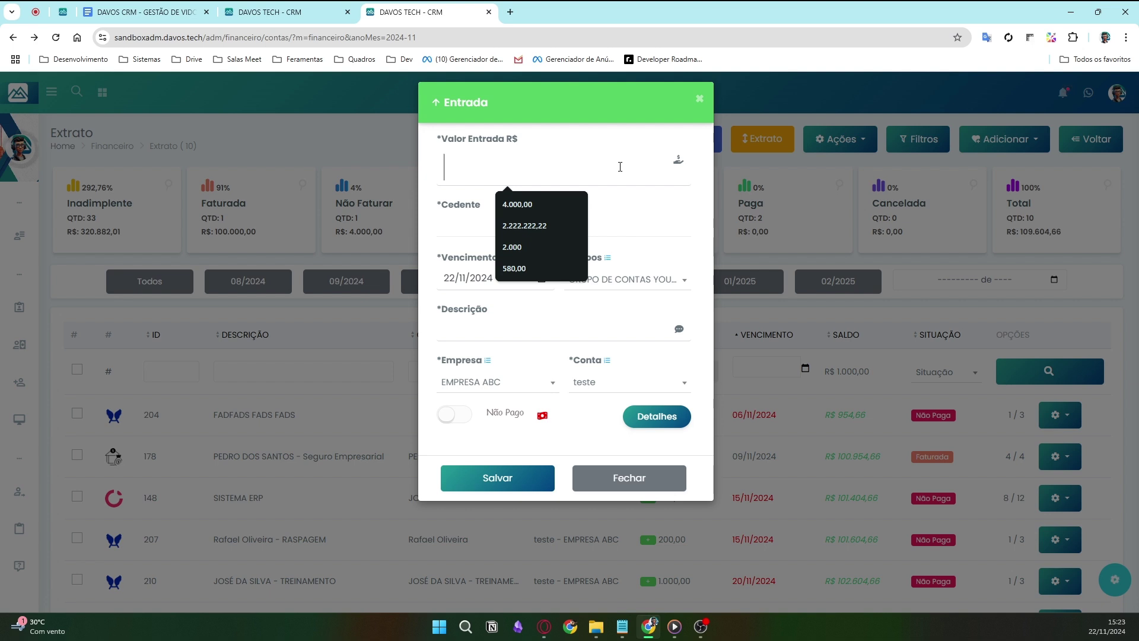
type("4.000,00")
left_click(680, 243)
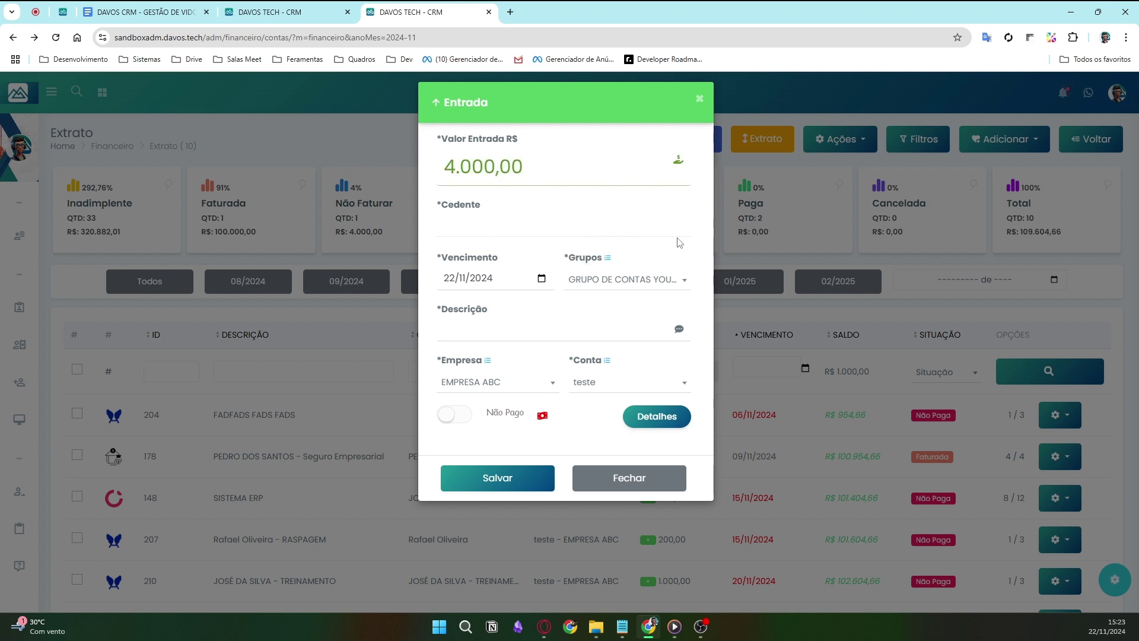
left_click(678, 233)
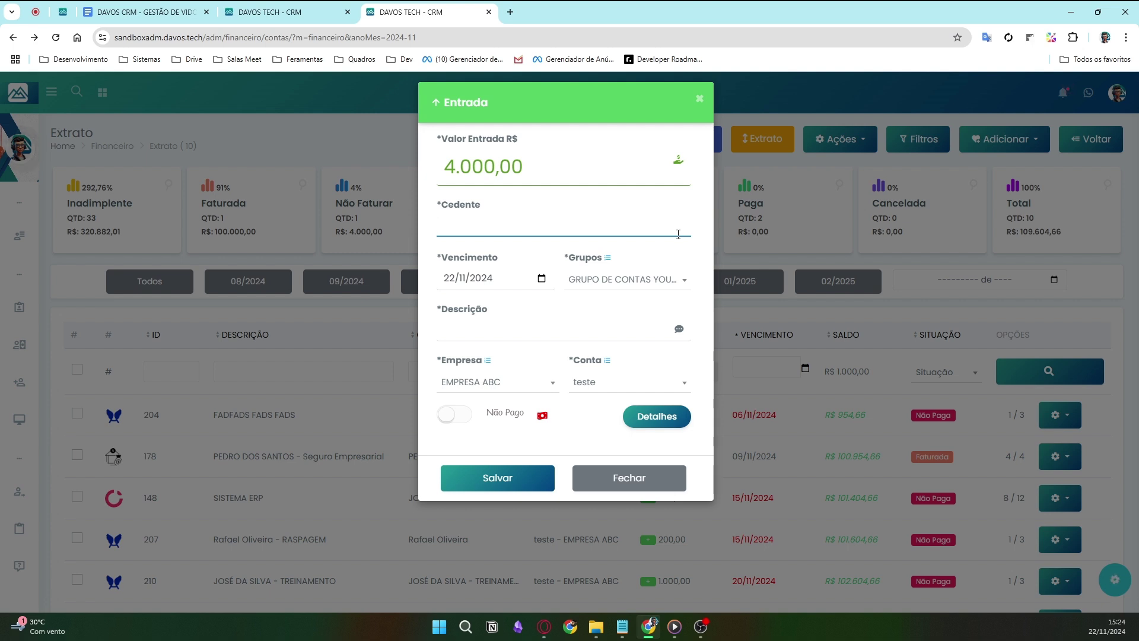
- Search the Cedente client list for the new client, then for an existing client
left_click(678, 235)
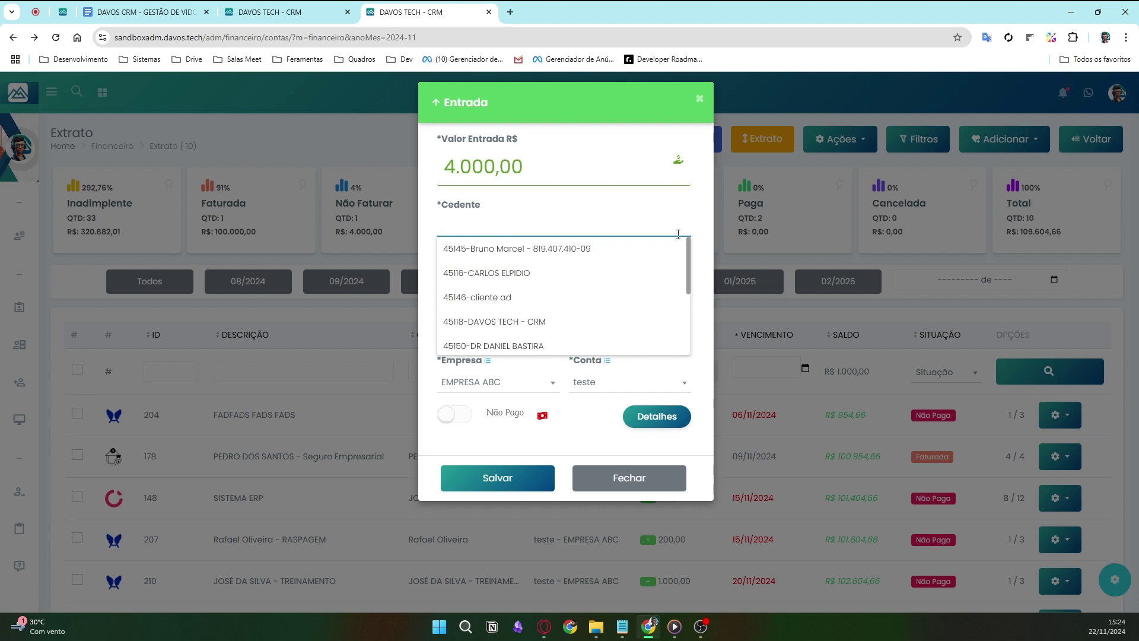
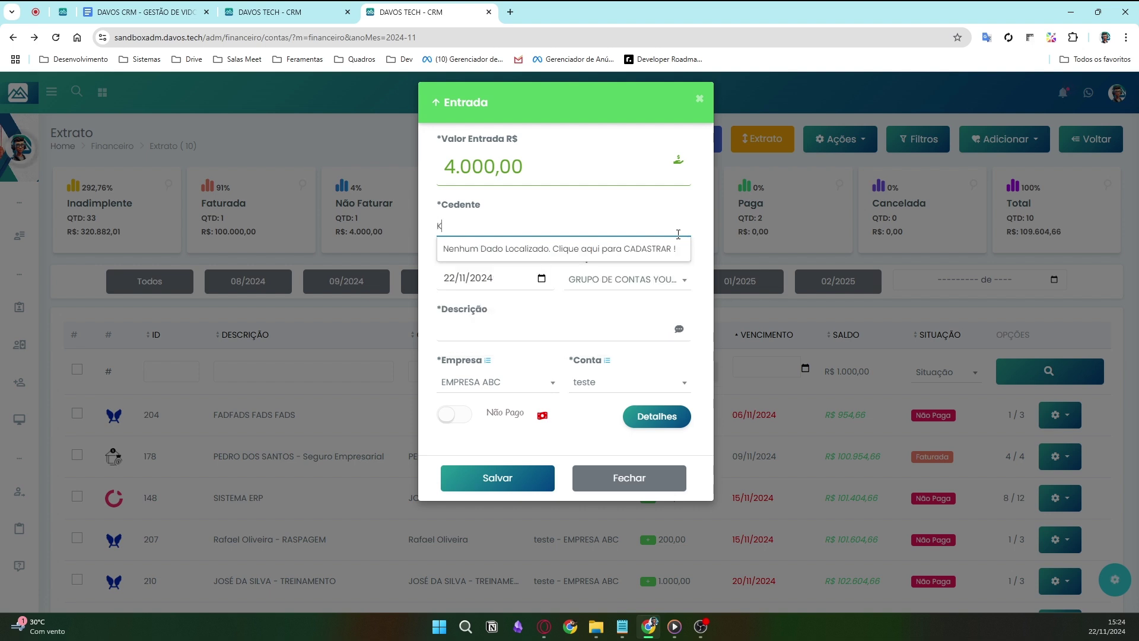
key("ctrl+a")
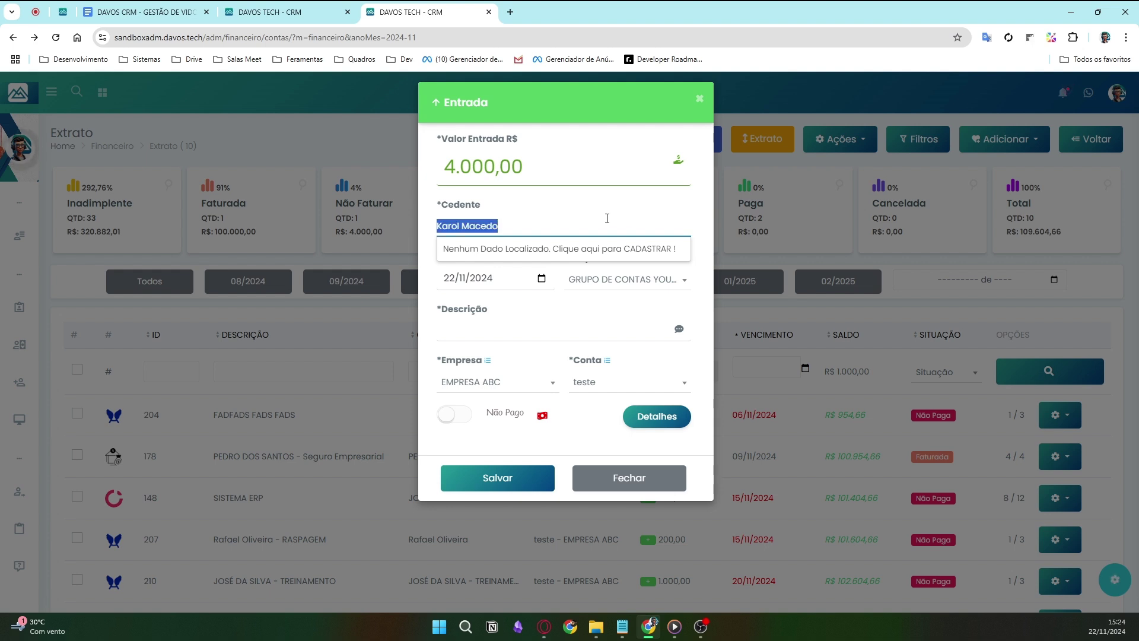
key("BackSpace")
type("karol")
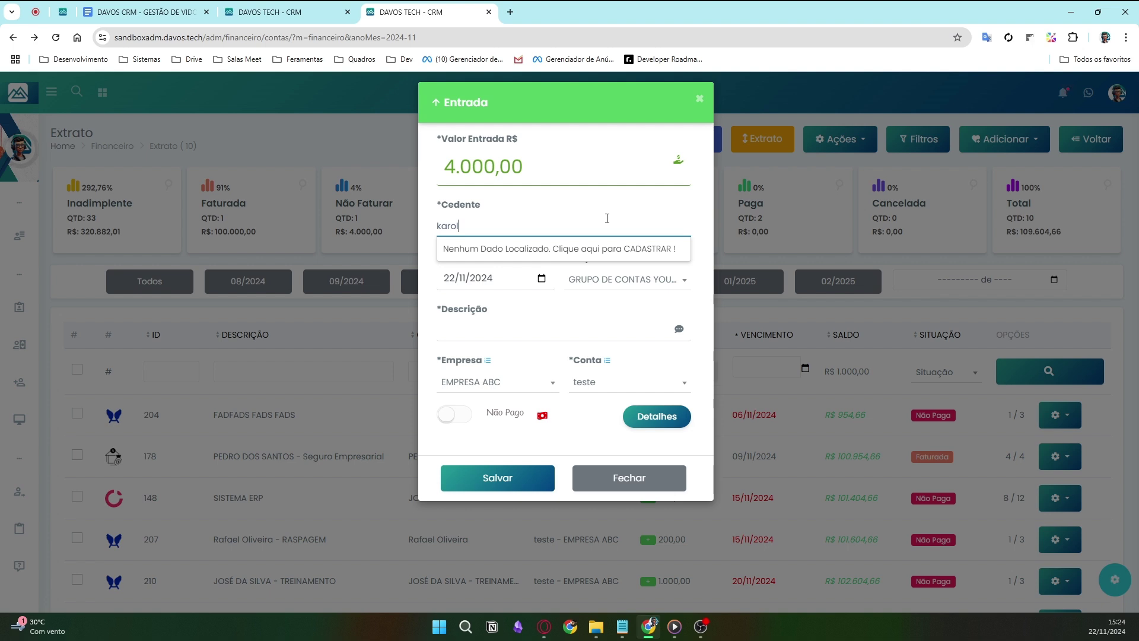
key("BackSpace")
key("BackSpace")
key("BackSpace")
key("BackSpace")
key("BackSpace")
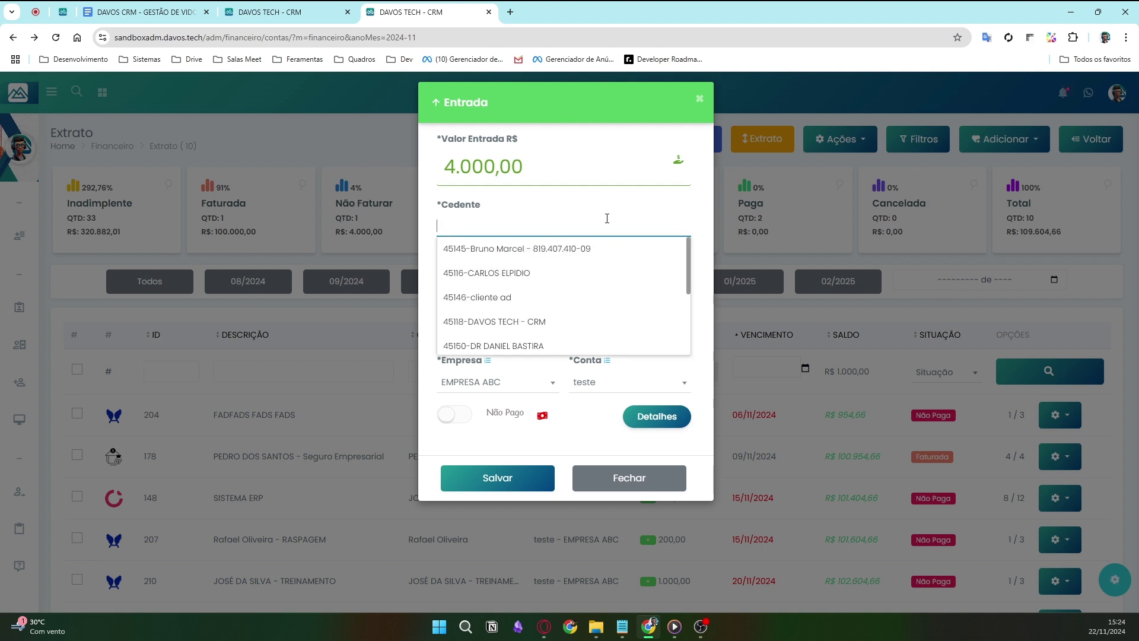
type("bruno")
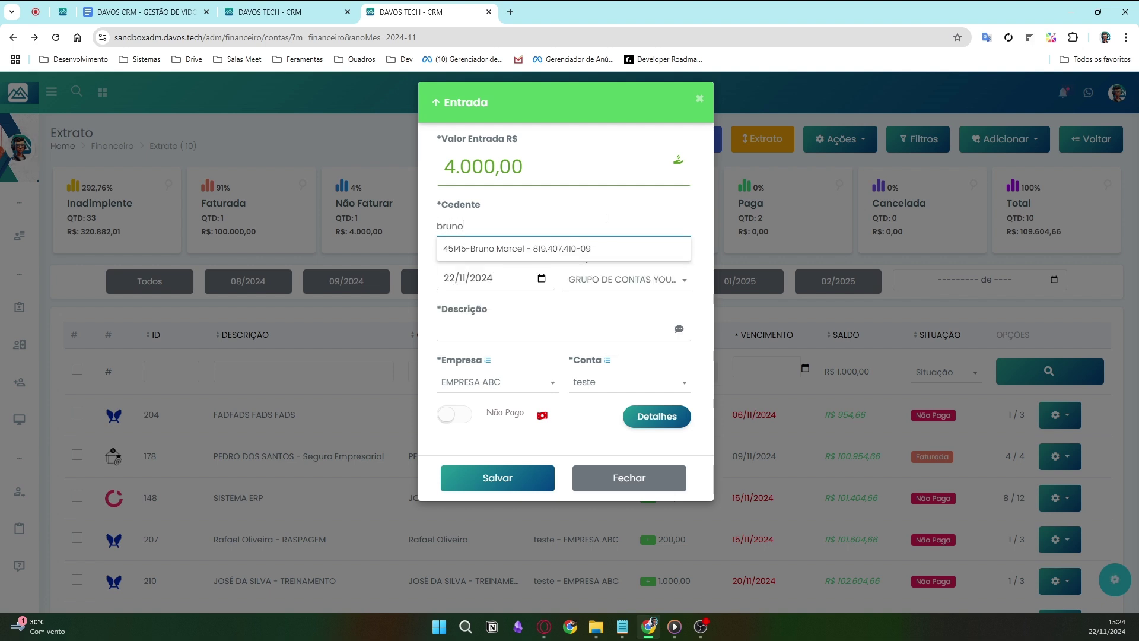
left_click(563, 249)
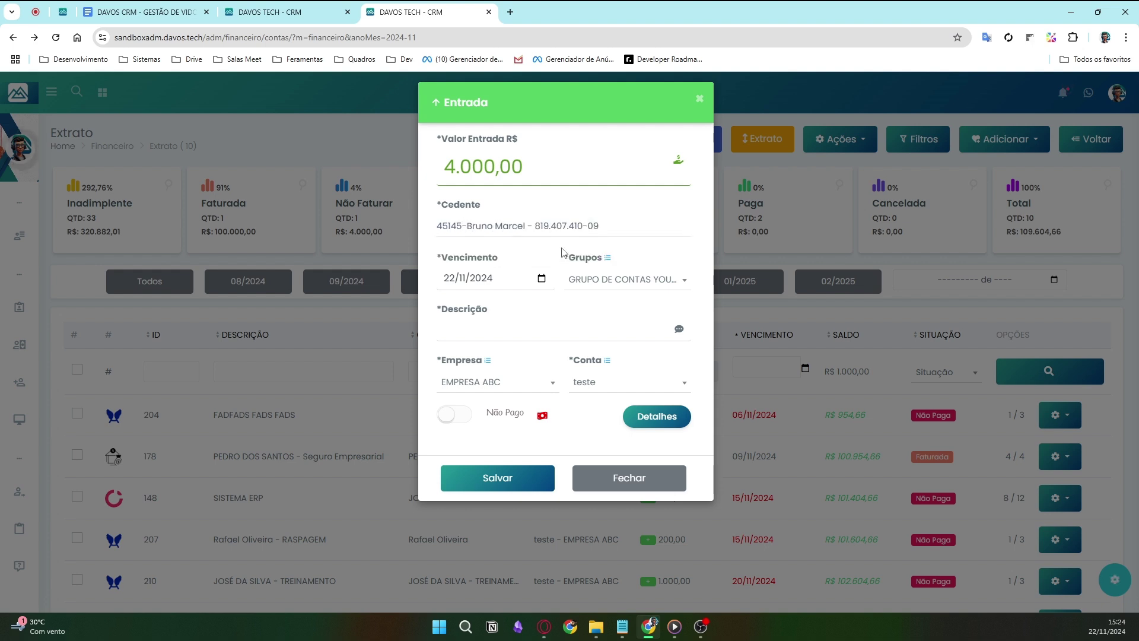
- Clear the chosen client and type the new client's full name as Cedente
left_click_drag(599, 227, 424, 223)
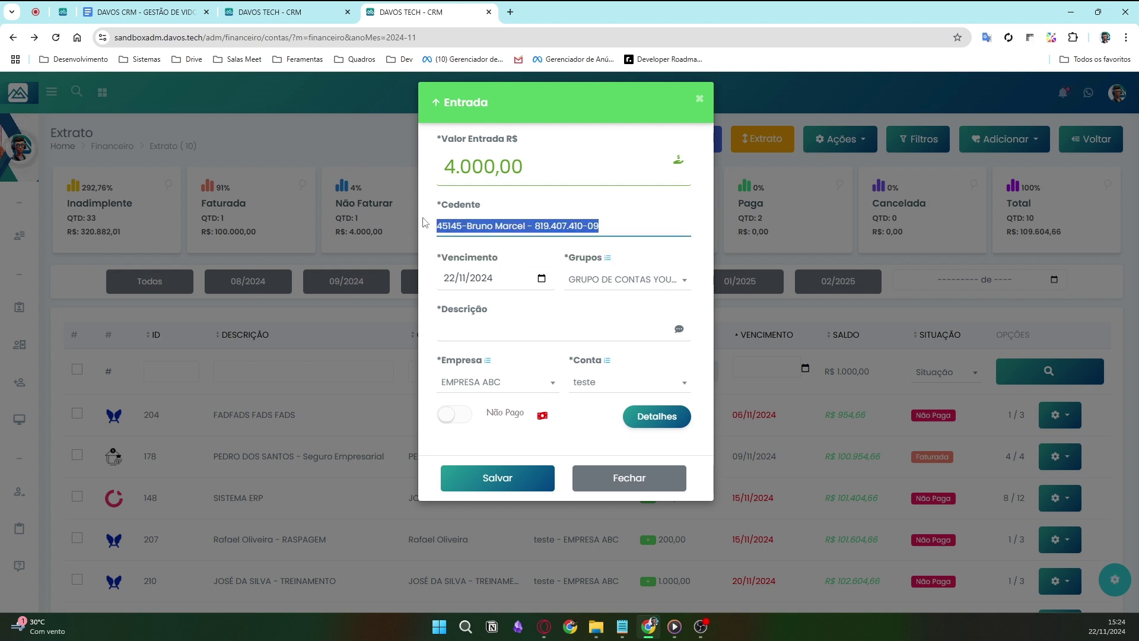
key("BackSpace")
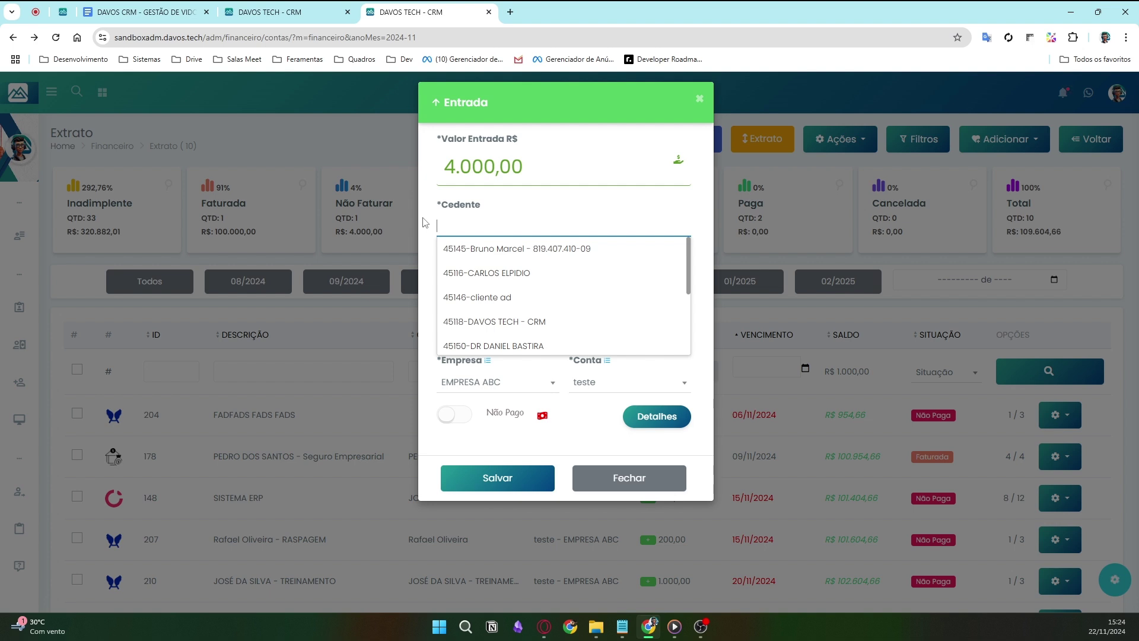
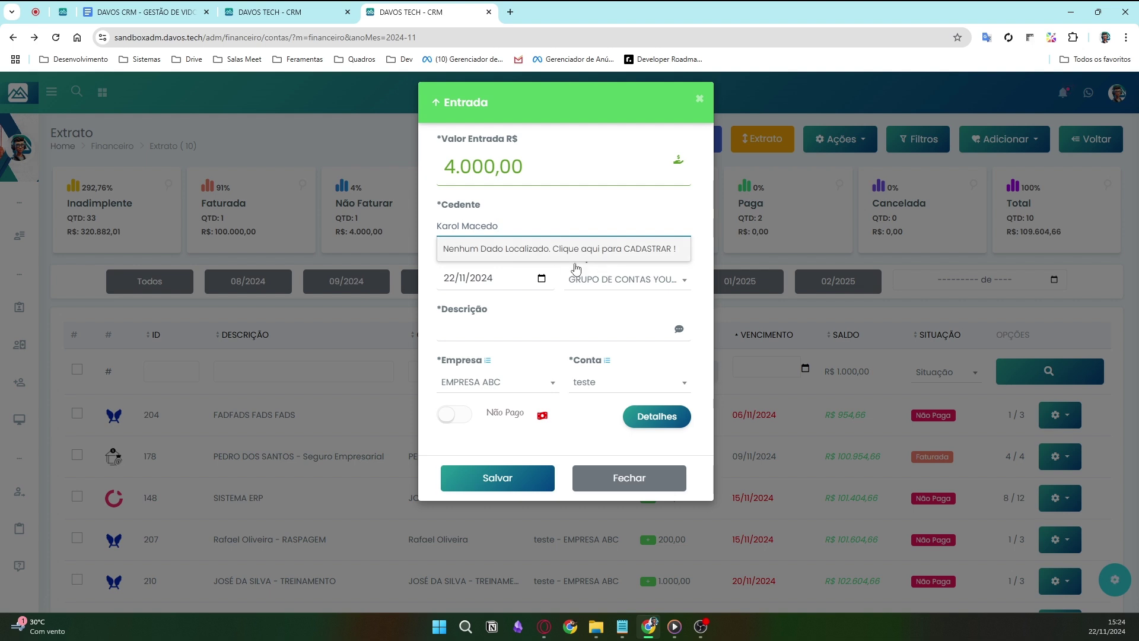
left_click(662, 250)
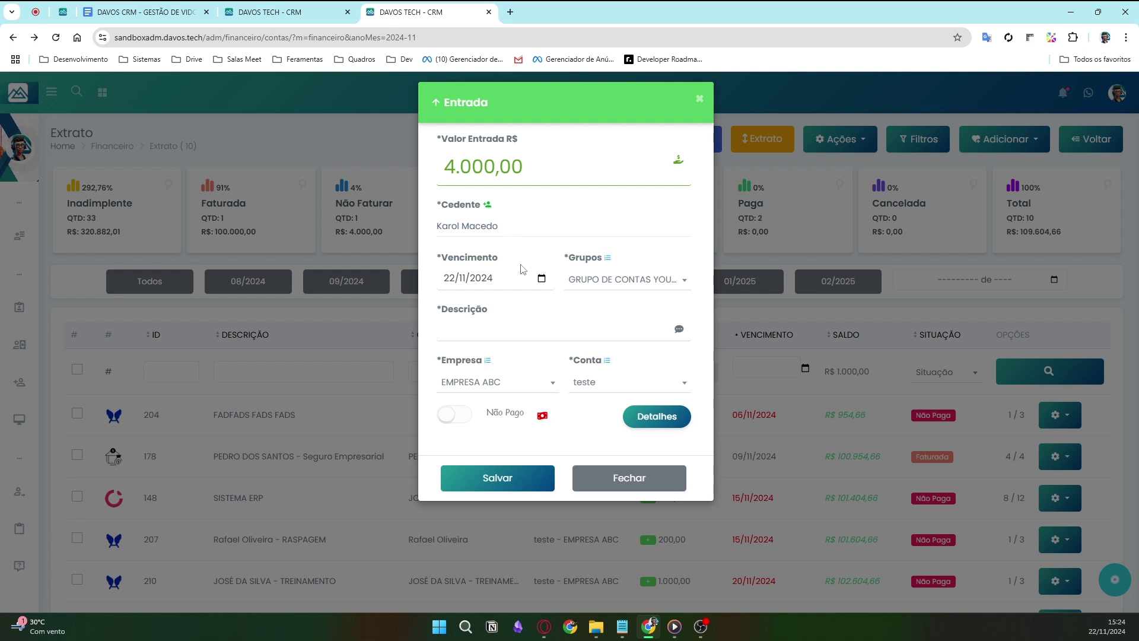
- Keep due date 22/11/2024, choose group GRUPO DE CONTAS YOUTUBE, and describe it 'Pagamento da nova cliente'
left_click(541, 279)
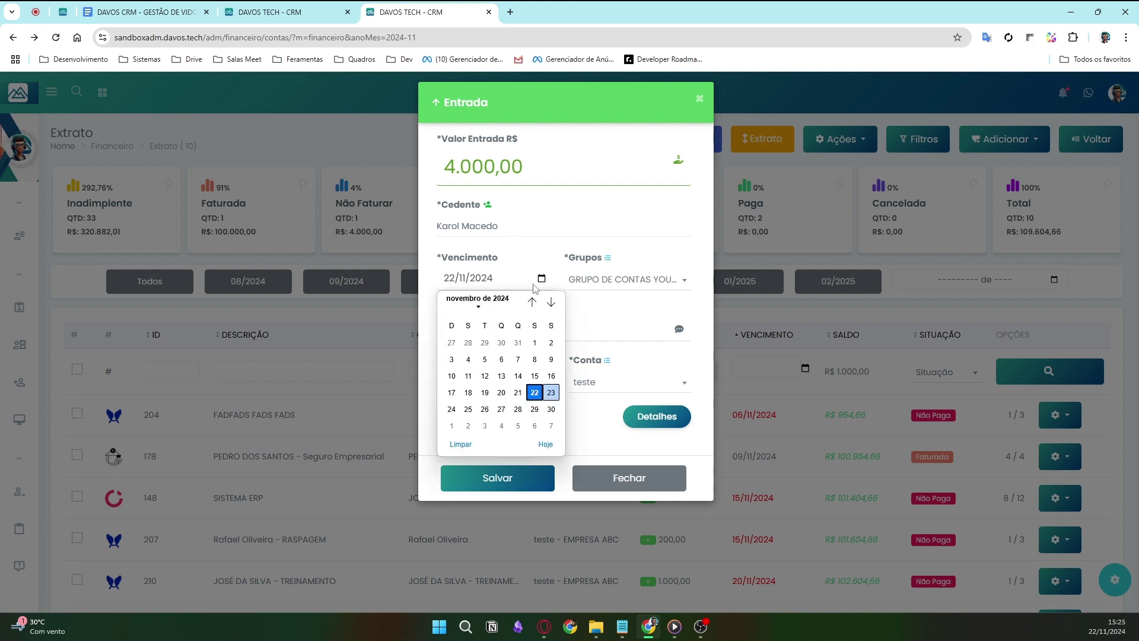
left_click(540, 279)
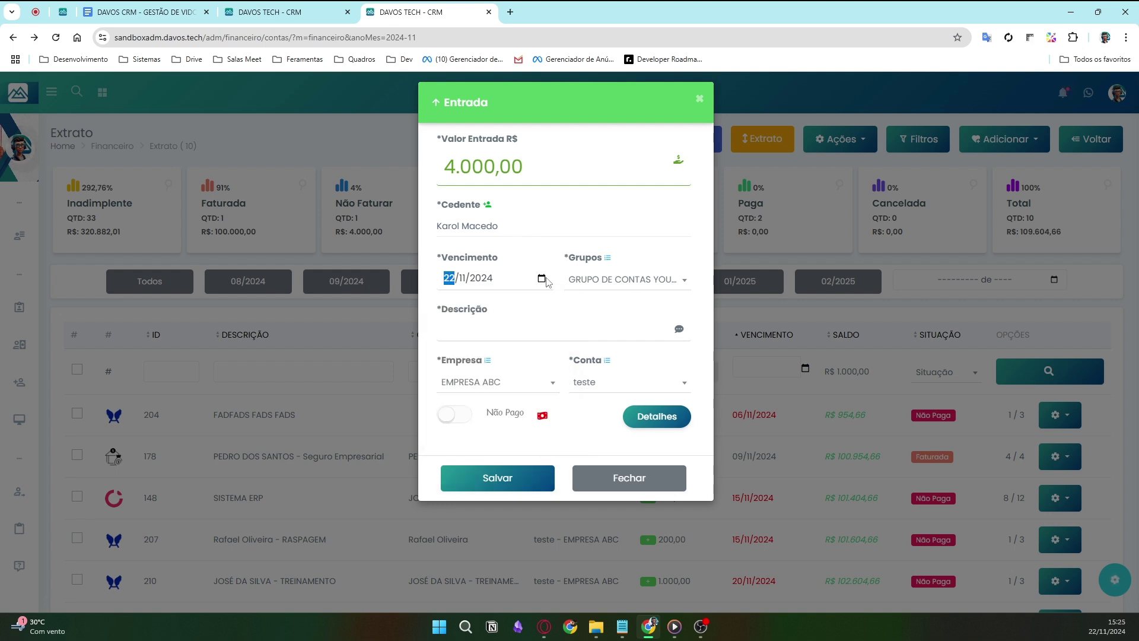
left_click(653, 286)
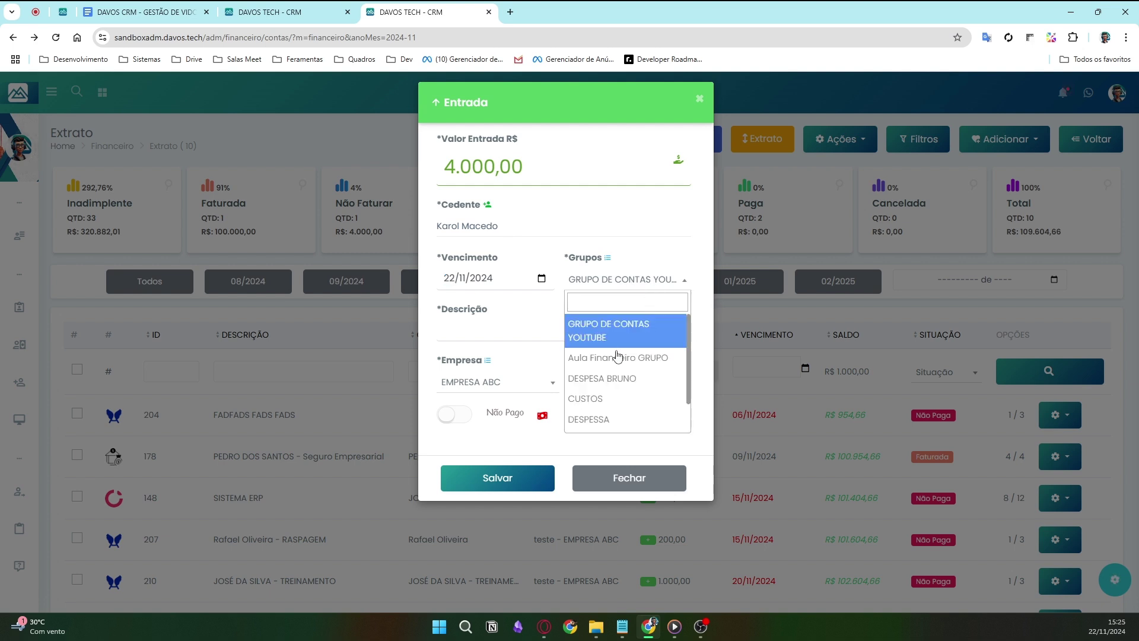
left_click(650, 330)
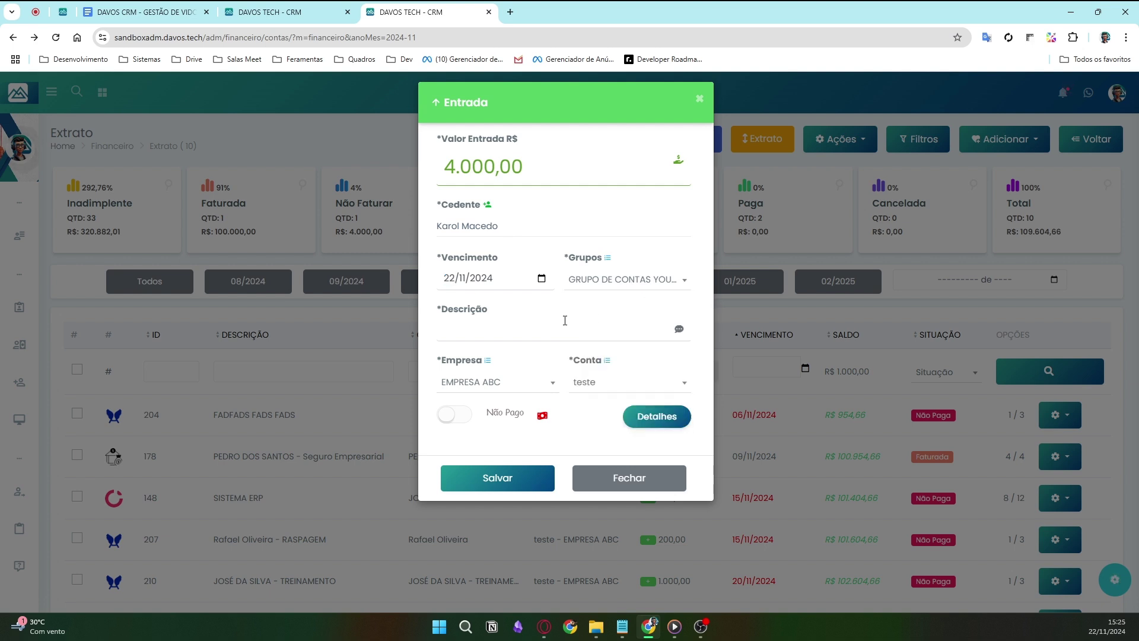
left_click(530, 325)
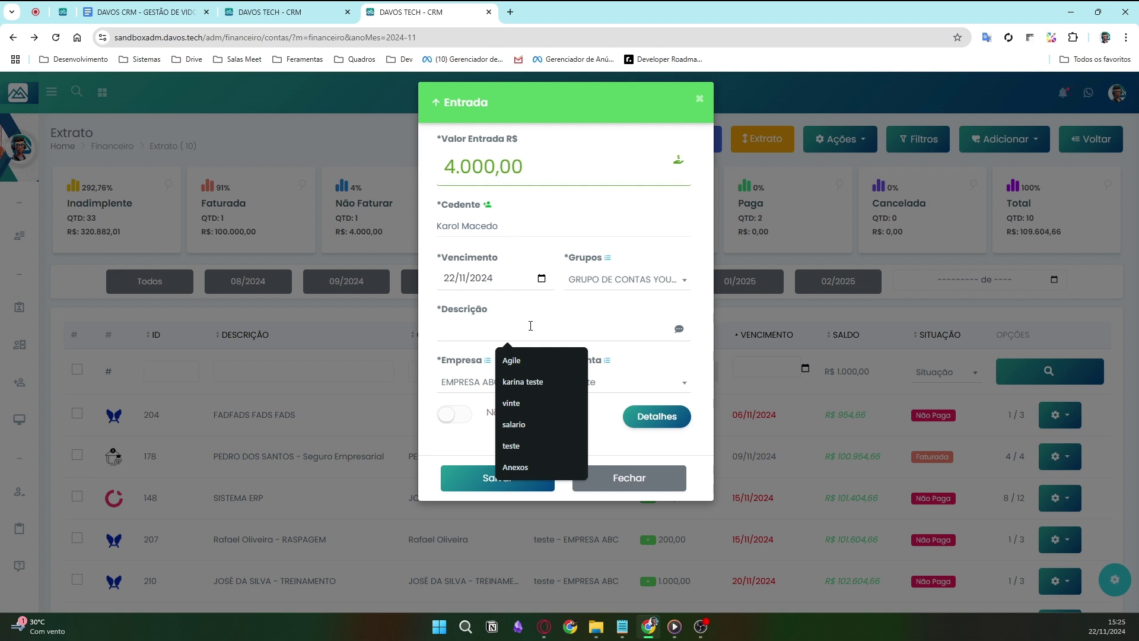
type("Pag")
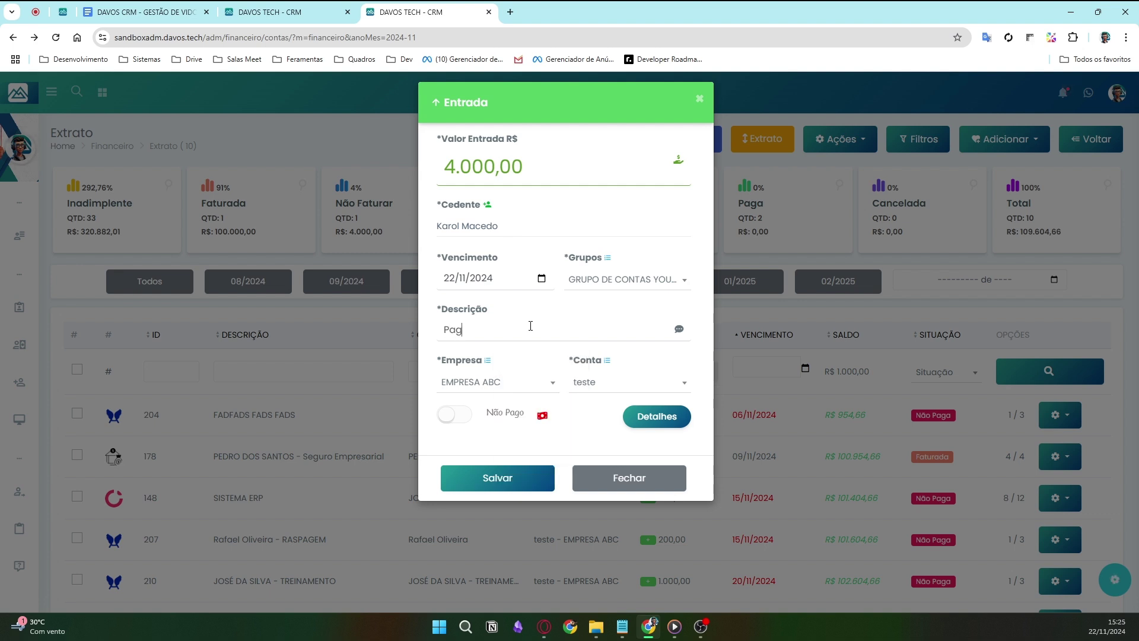
type("amento da da nova cliente")
- Keep company EMPRESA ABC, choose account CONTA BANCO DO BRASIL, and mark the entry Pago
left_click(514, 384)
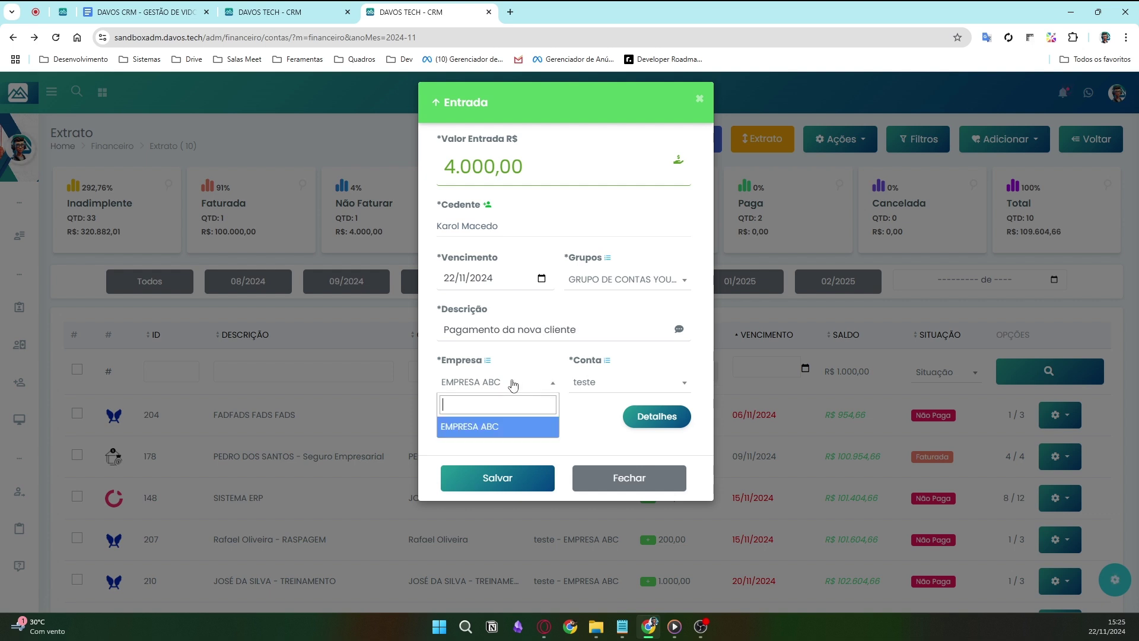
left_click(440, 381)
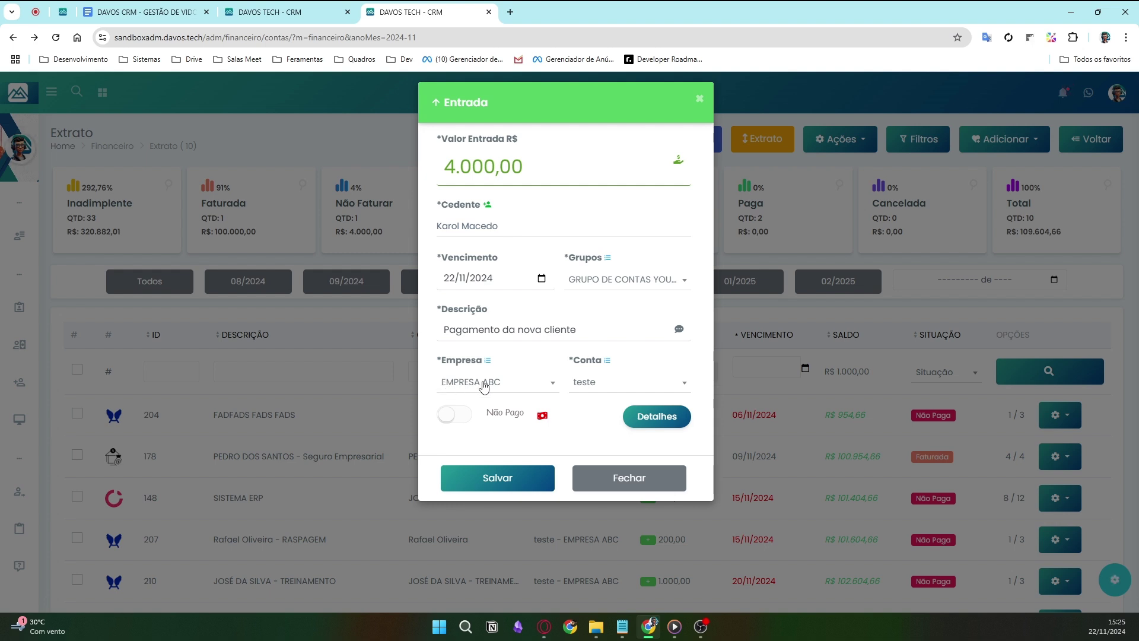
left_click(598, 395)
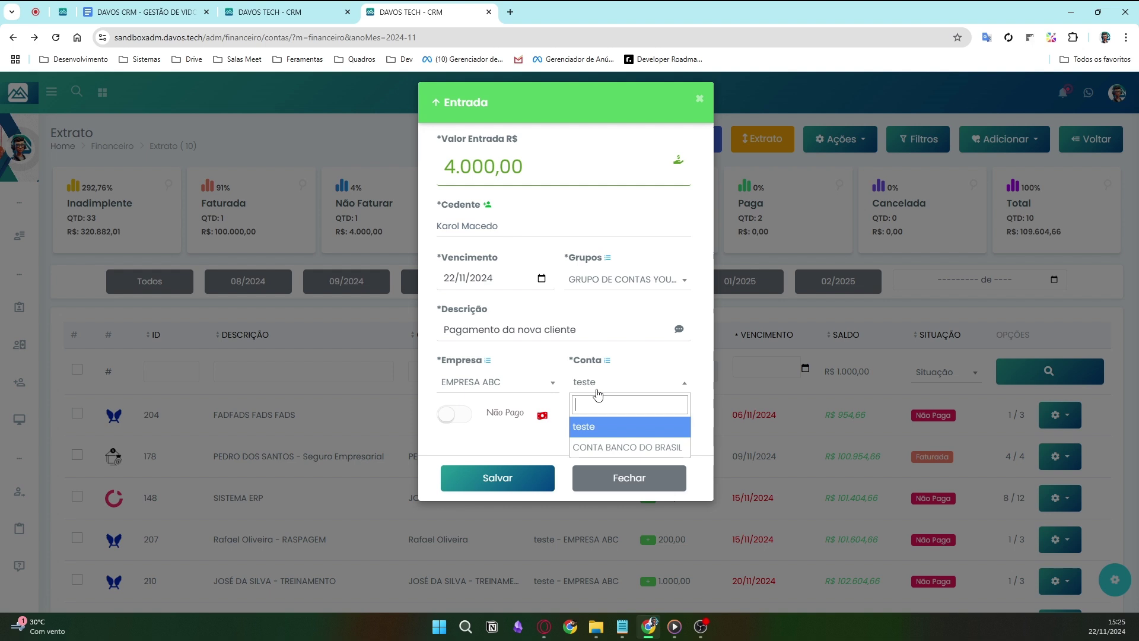
left_click(625, 444)
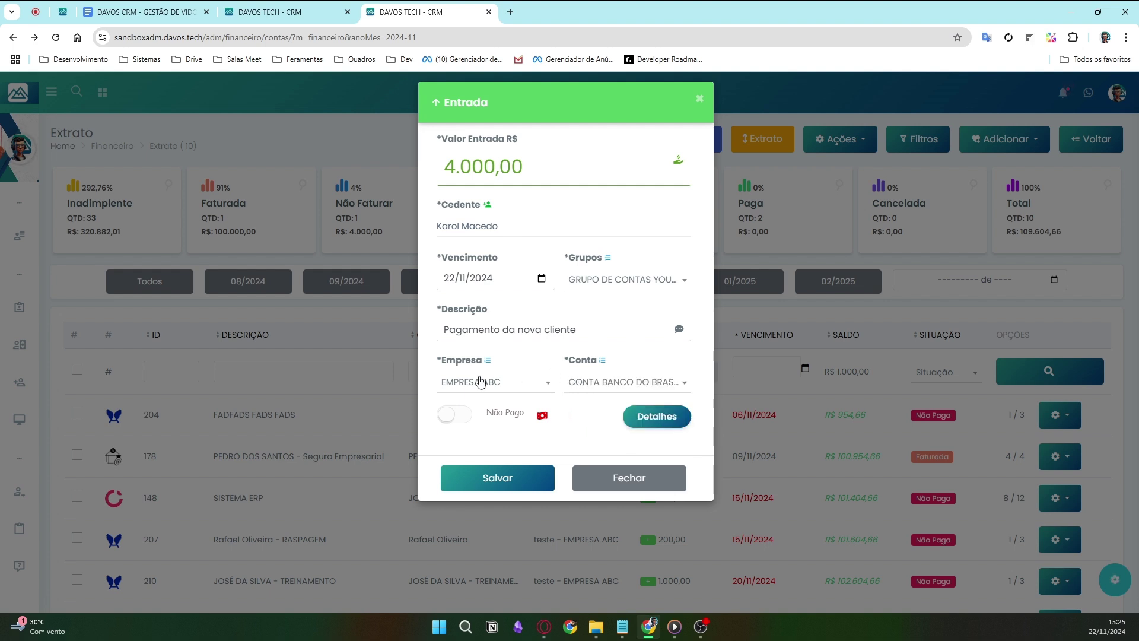
left_click(458, 416)
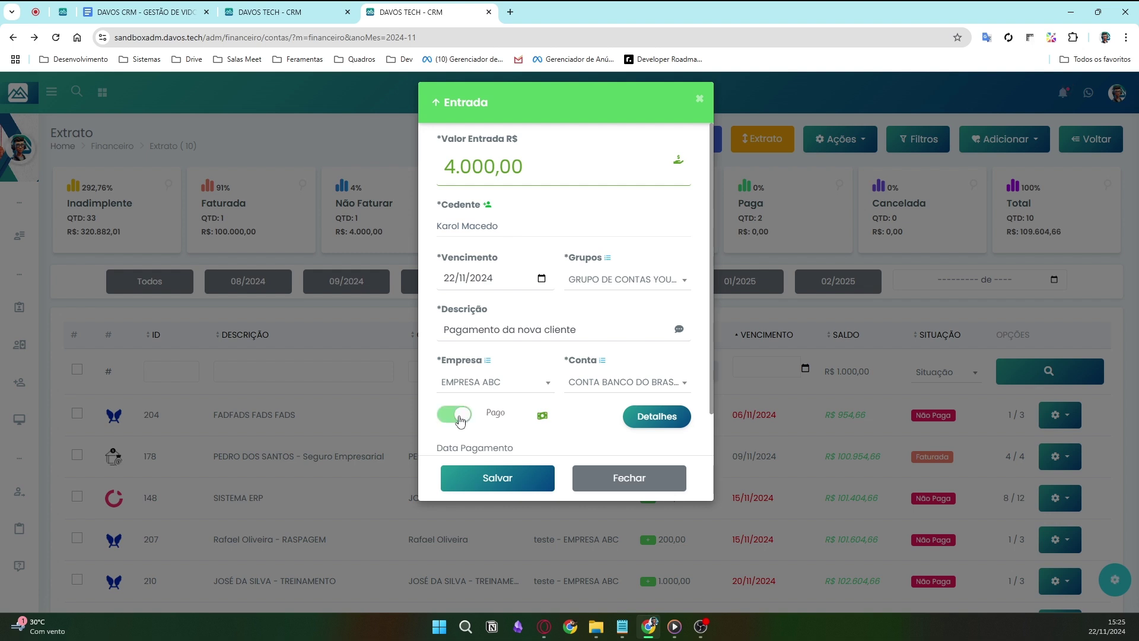
scroll(525, 411, "down", 1)
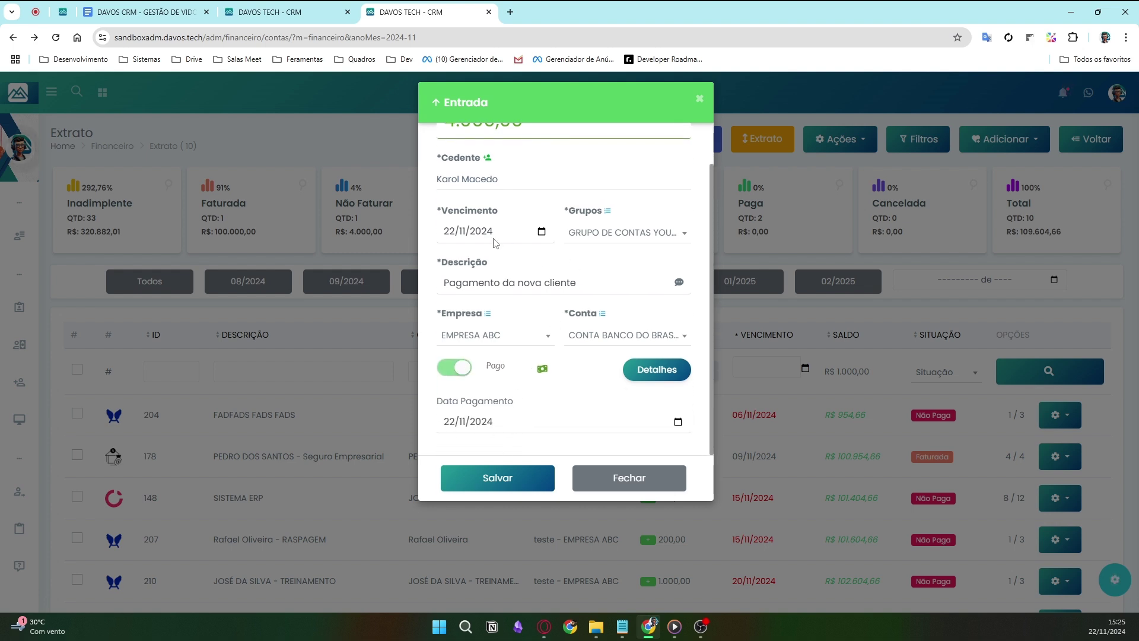
left_click(541, 231)
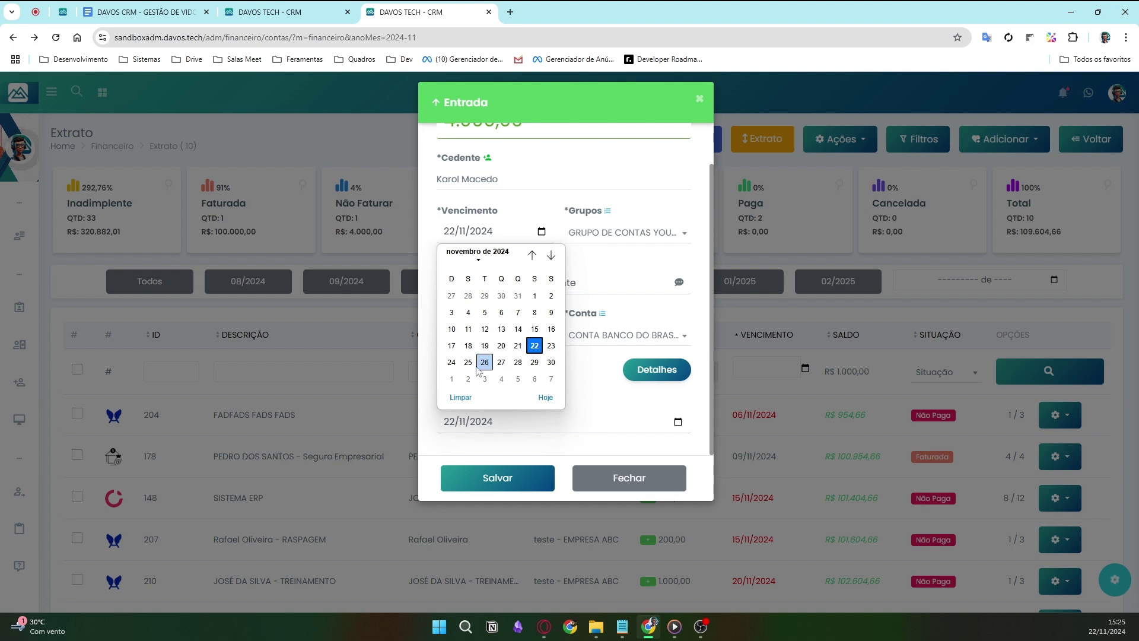
- Set the due date to 25/11/2024 and expand the Detalhes section
left_click(468, 362)
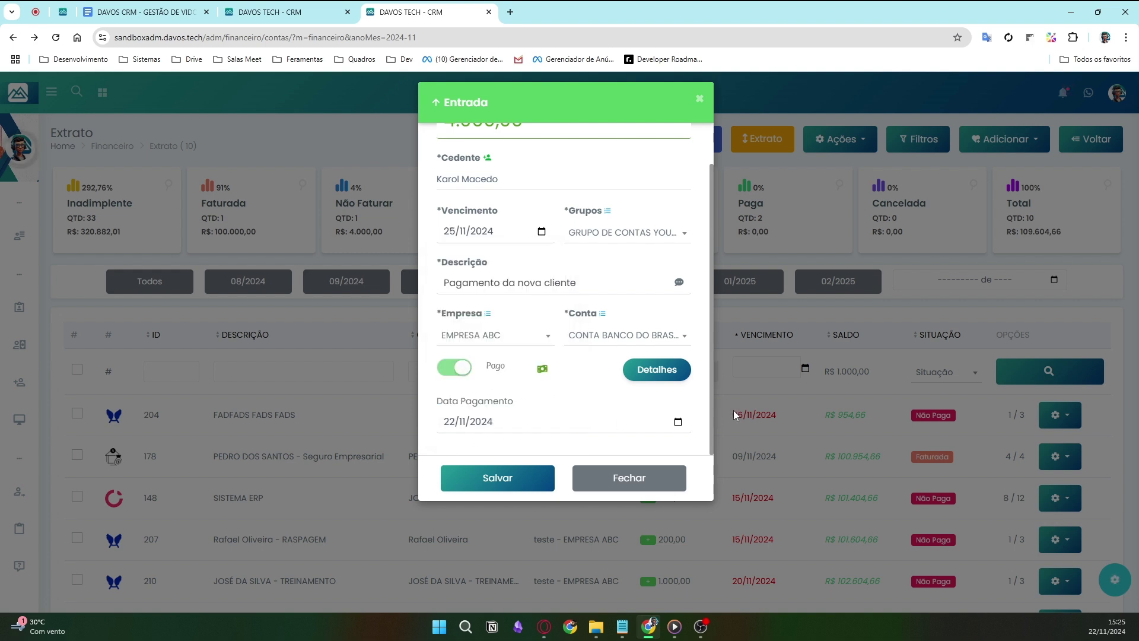
left_click(657, 370)
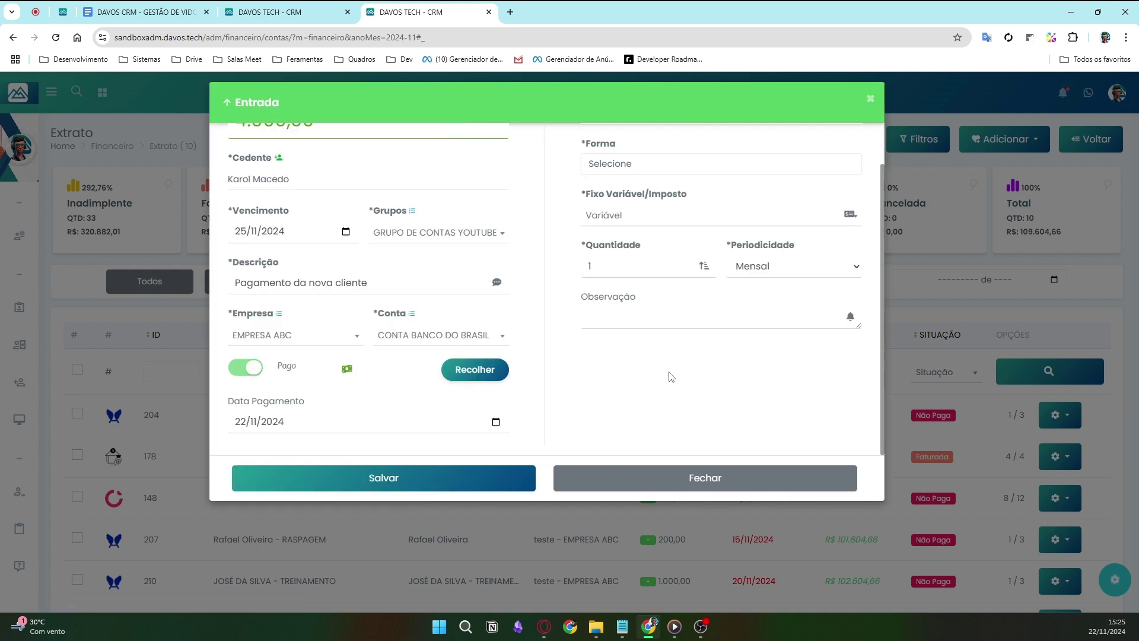
scroll(671, 377, "up", 2)
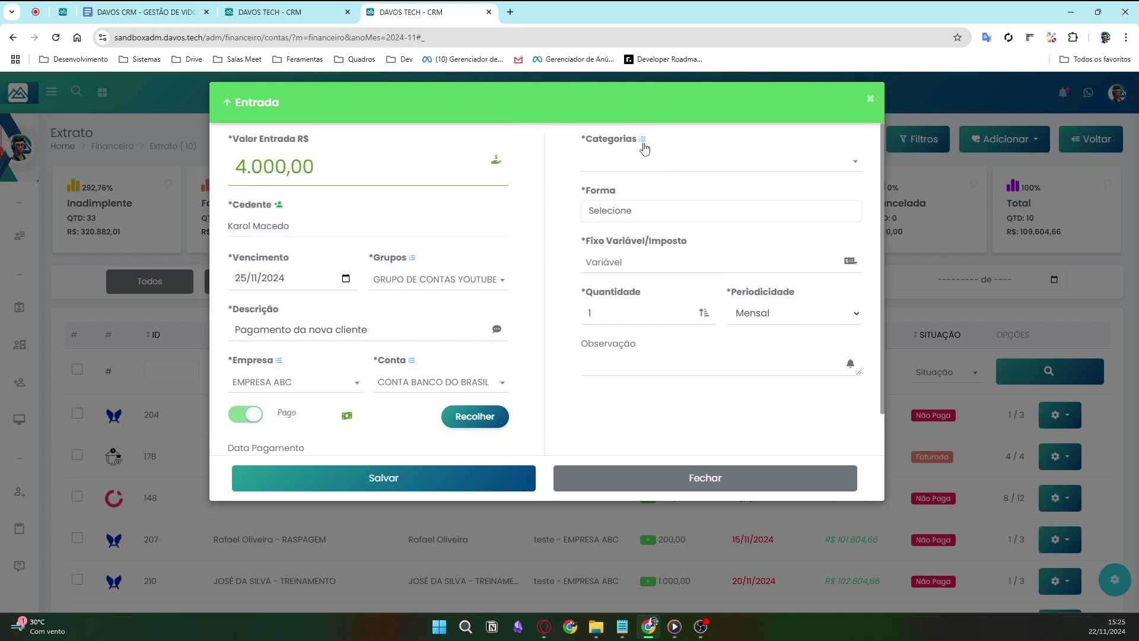
- Choose Pix as the entry's payment form
left_click(668, 164)
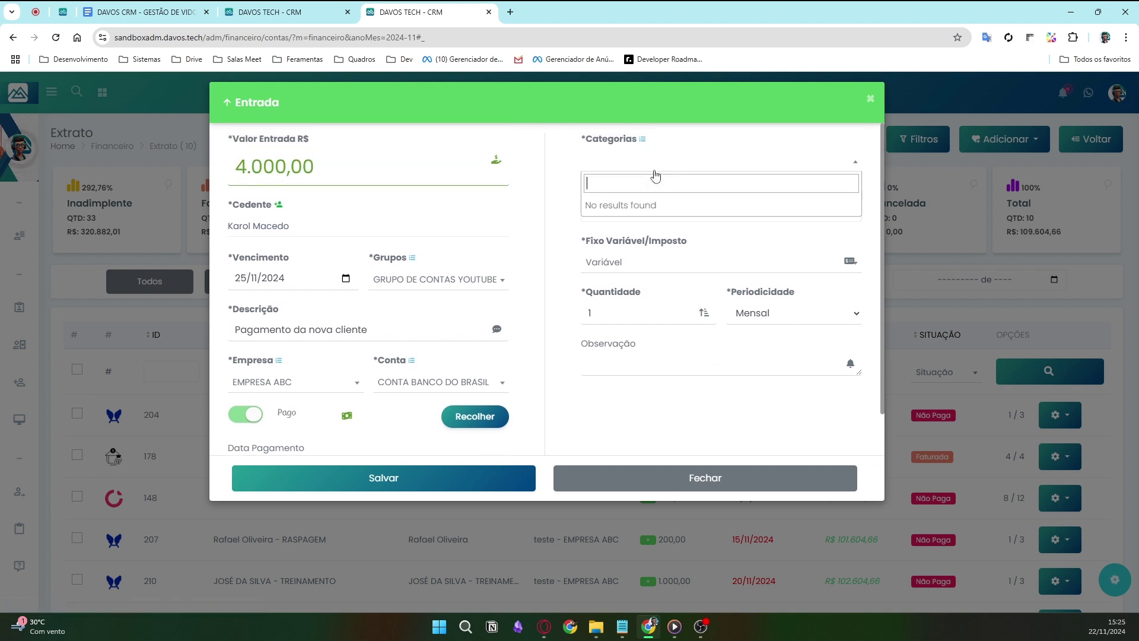
left_click(738, 139)
left_click(668, 215)
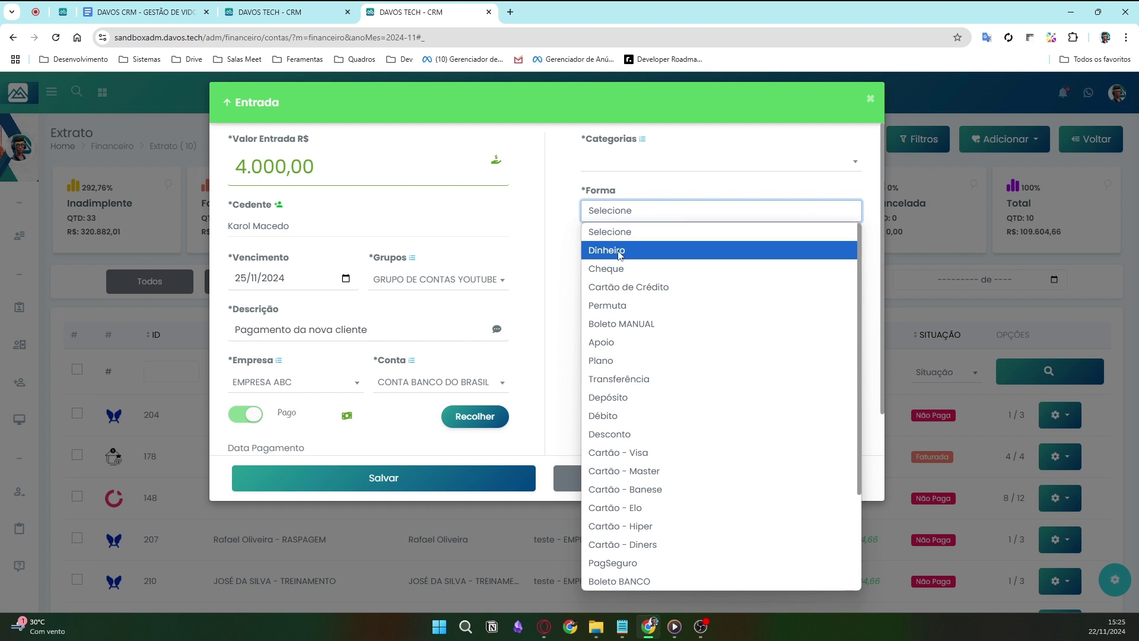
scroll(620, 261, "down", 3)
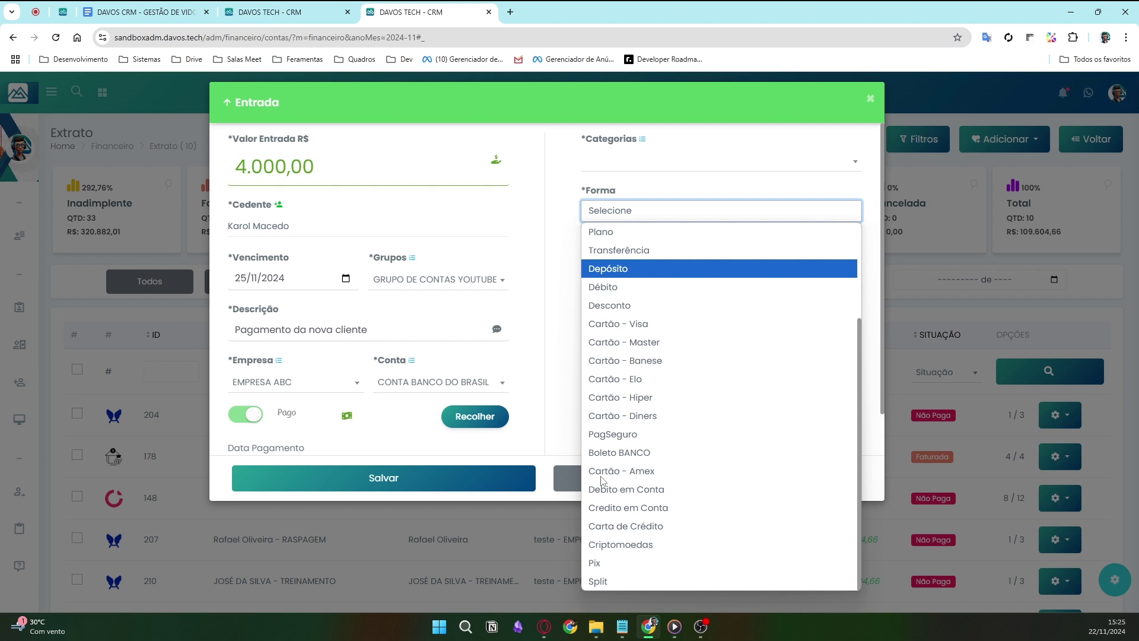
left_click(596, 563)
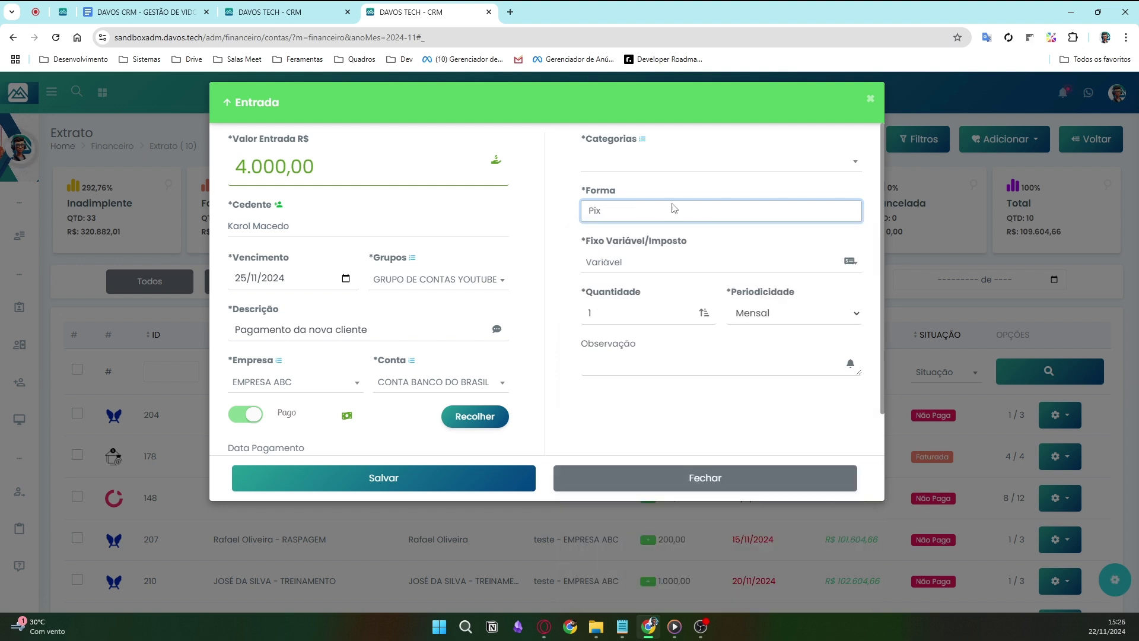
- Change the entry type from Variável to Fixo, leaving periodicity on Mensal
left_click(641, 270)
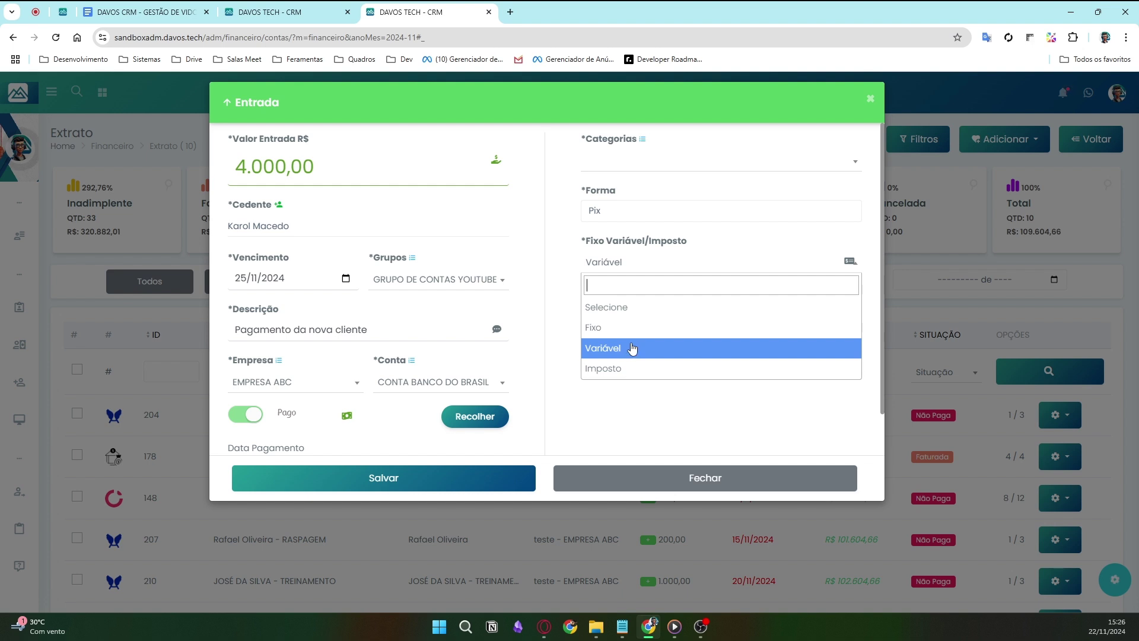
left_click(633, 339)
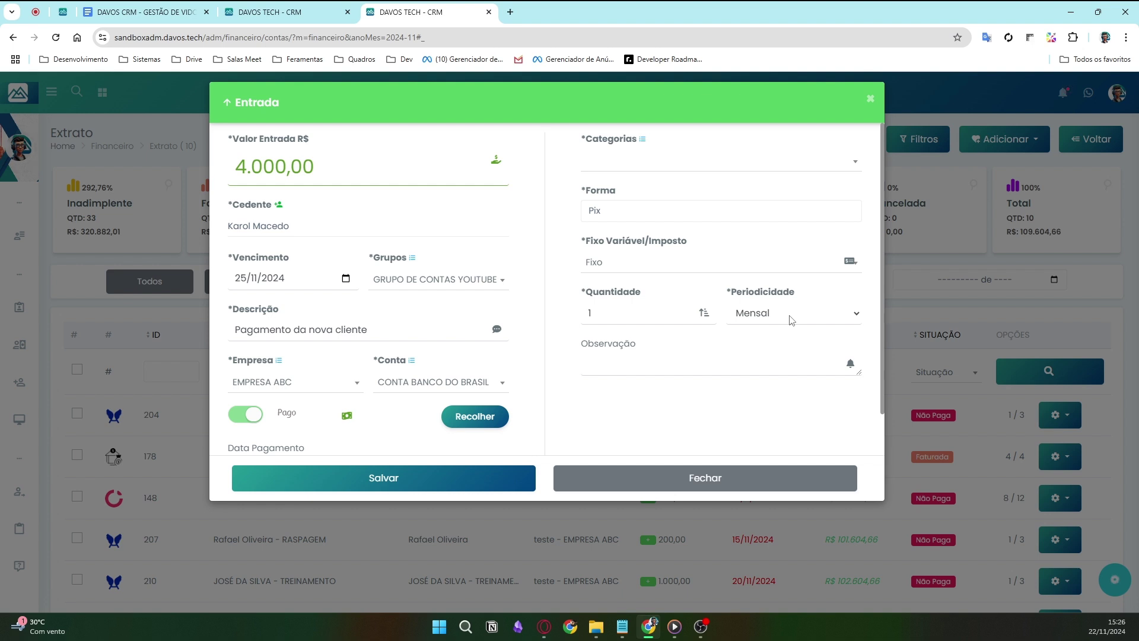
left_click(858, 314)
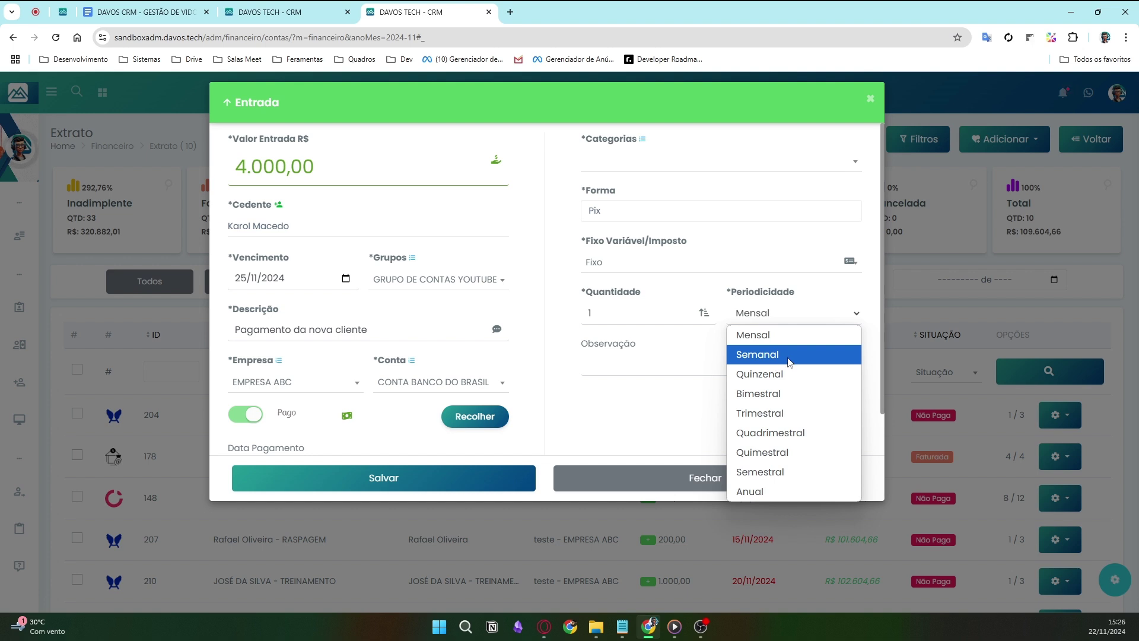
left_click(653, 323)
left_click(576, 332)
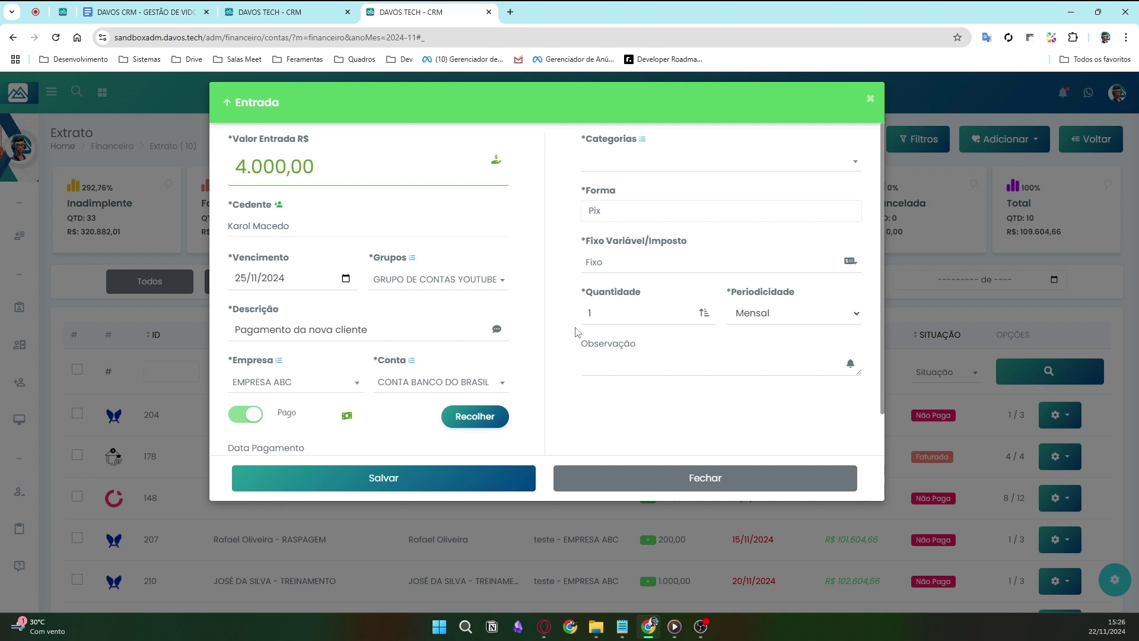
left_click(597, 319)
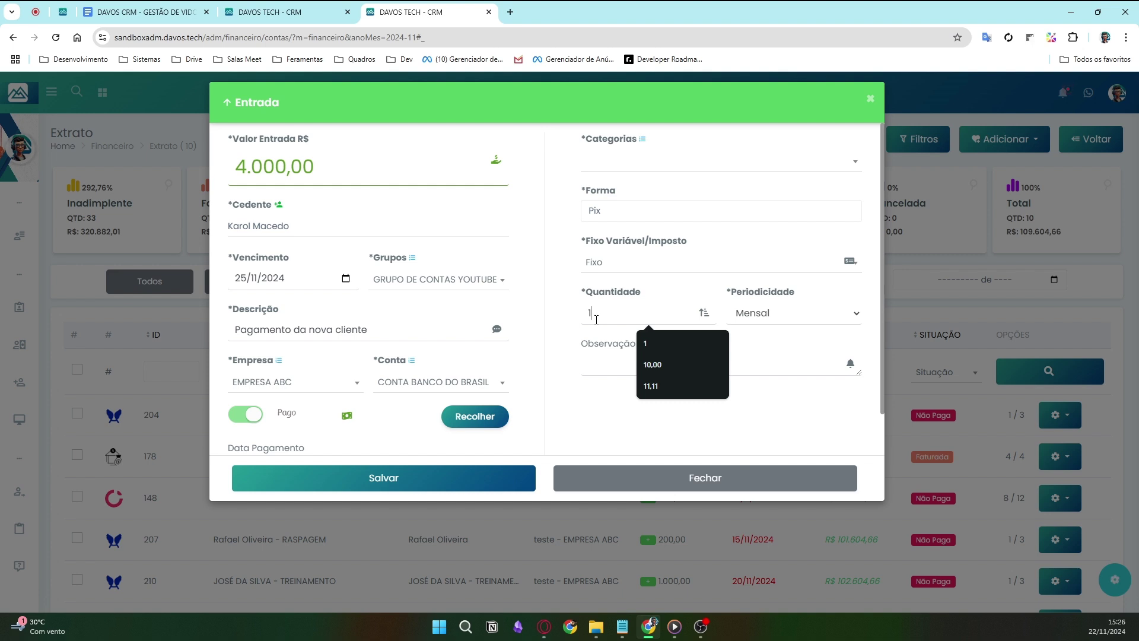
- Set Quantidade to 12 with Mensal periodicity and add observation 'Pagamento de SERVIÇO PRESTADO'
type("2")
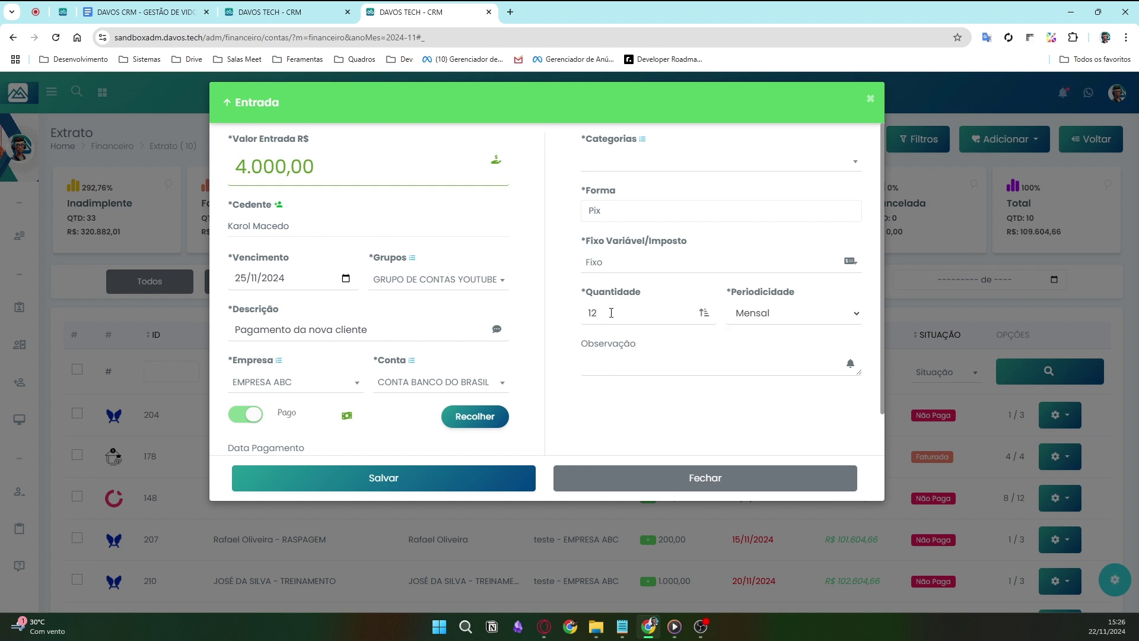
left_click(831, 315)
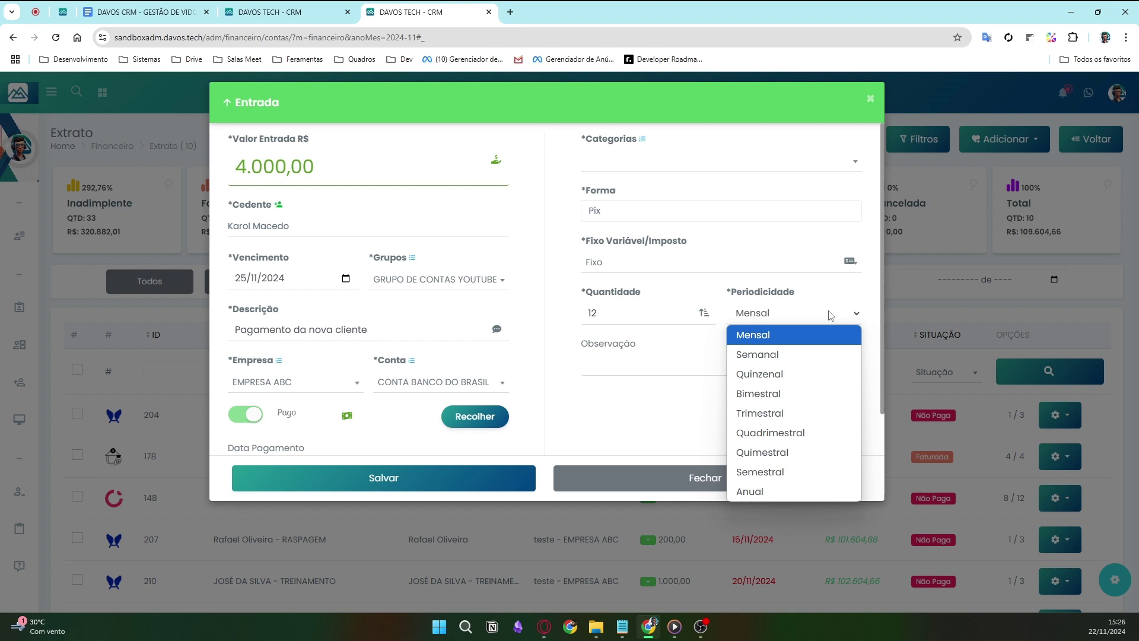
left_click(775, 332)
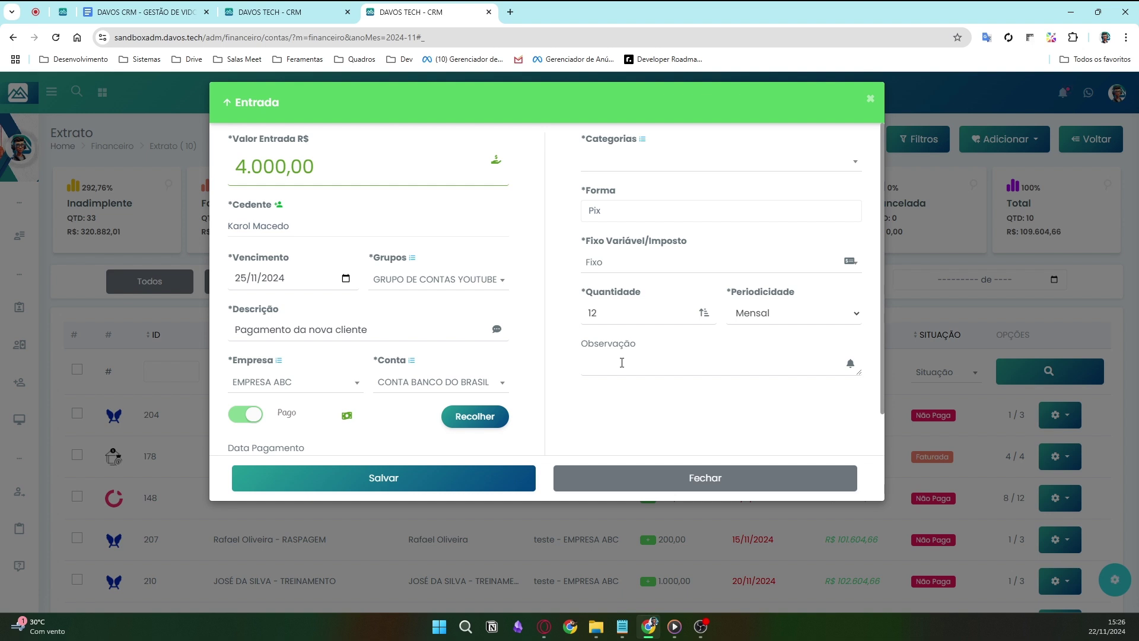
left_click(622, 362)
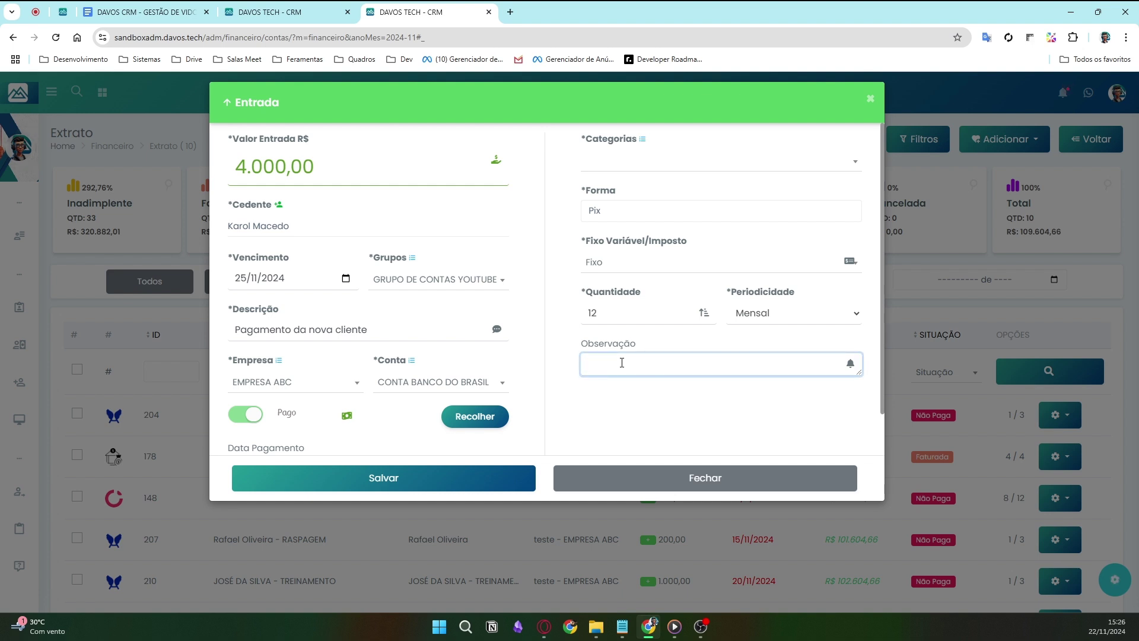
type("Pagamento de SERVIÇO PRESTADO")
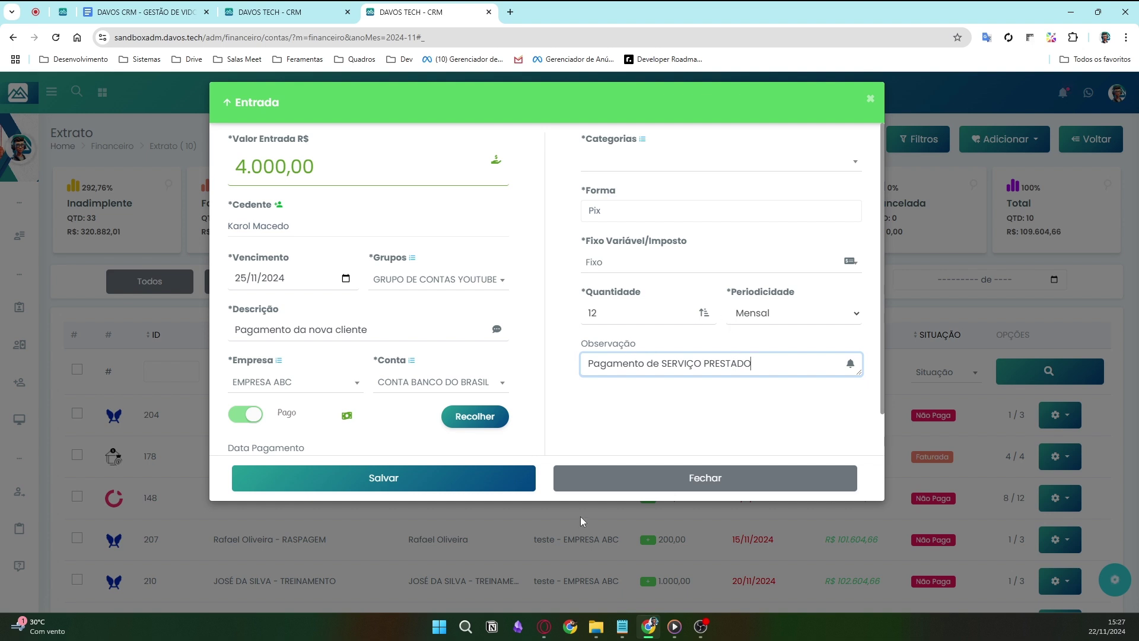
- Save the new Entrada and switch installment #224's Conciliado toggle to Sim
left_click(484, 482)
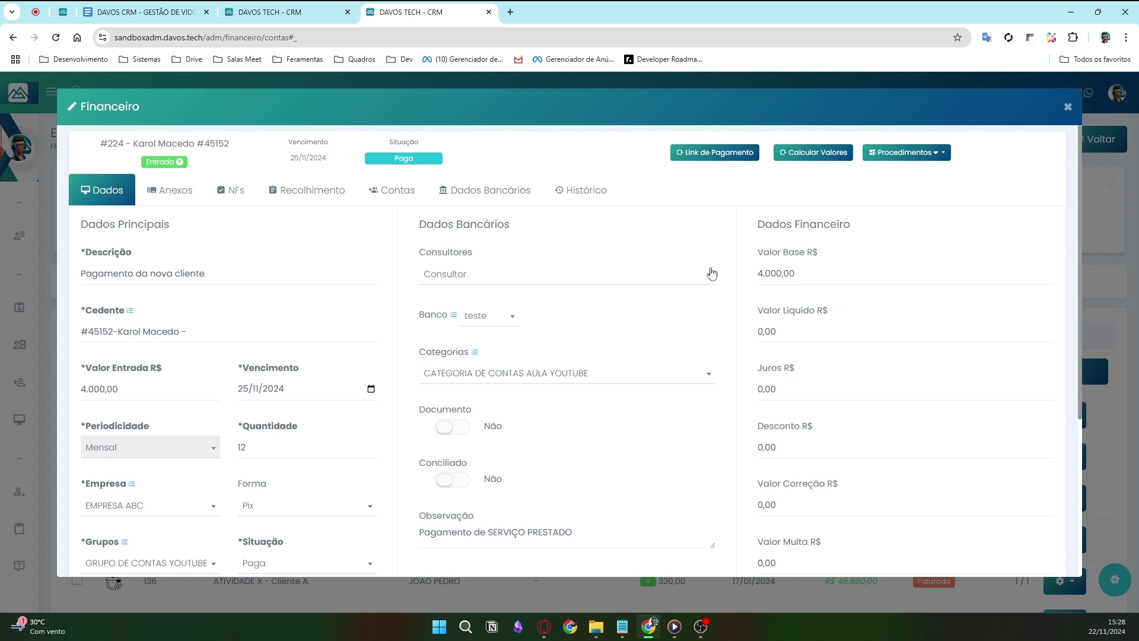
scroll(706, 270, "down", 3)
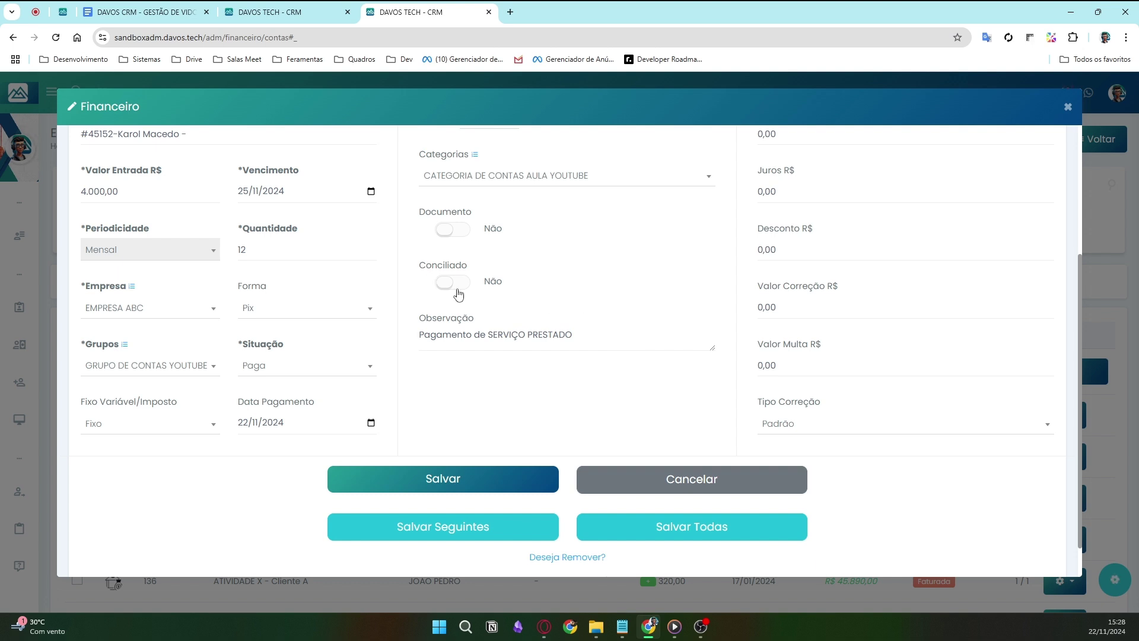
left_click(458, 290)
scroll(586, 312, "up", 2)
scroll(586, 312, "up", 1)
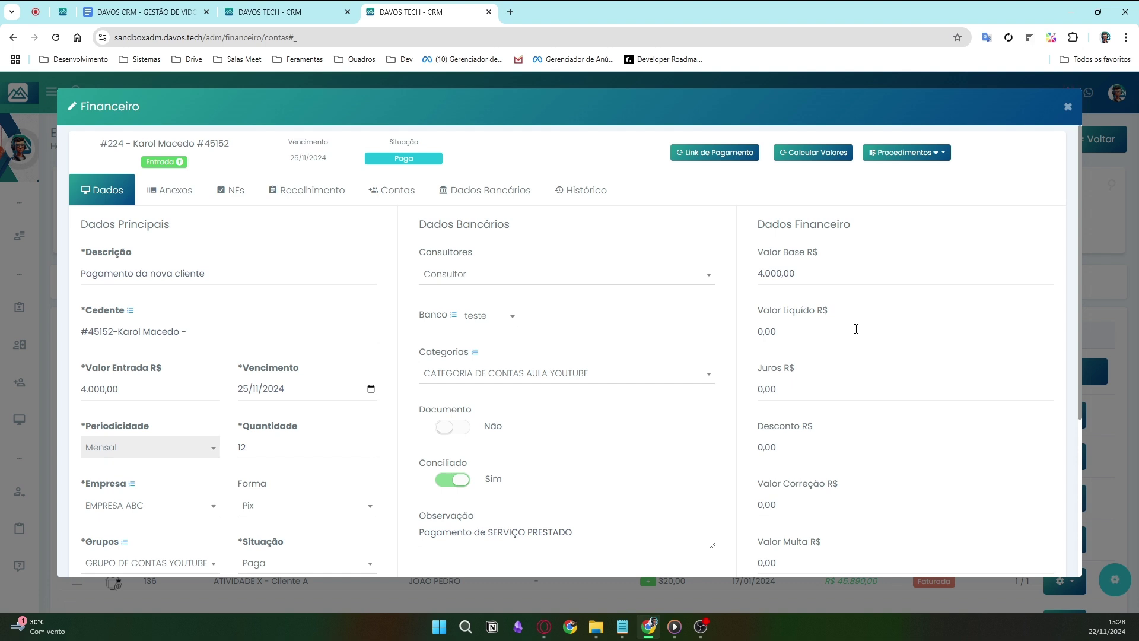
- Check the Tipo Correção index options without changing them
scroll(944, 378, "down", 3)
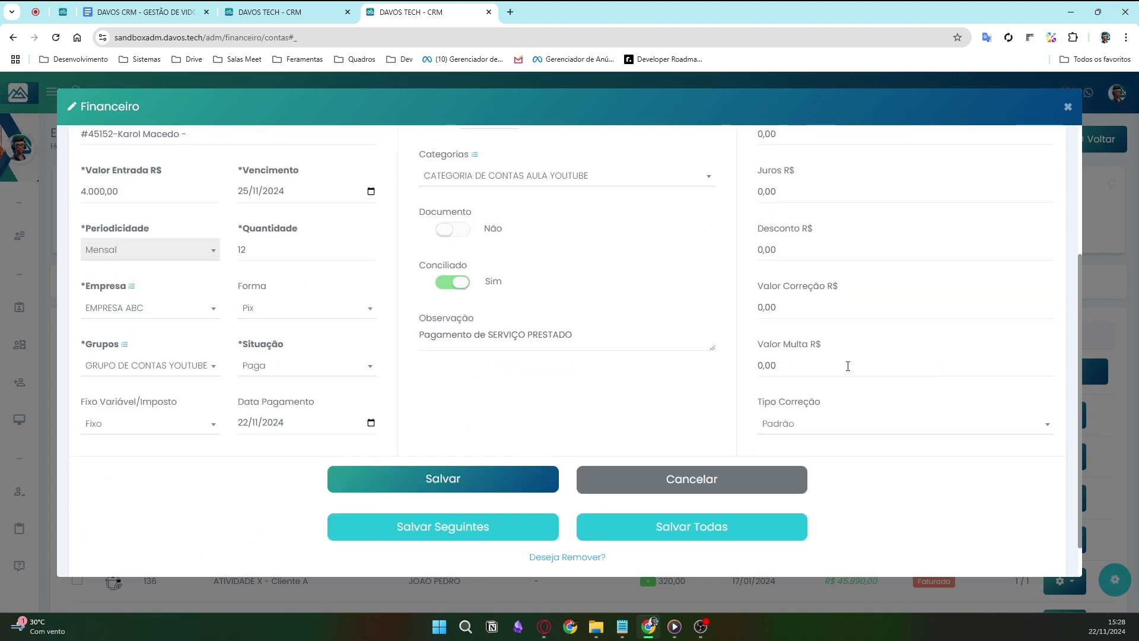
left_click(847, 423)
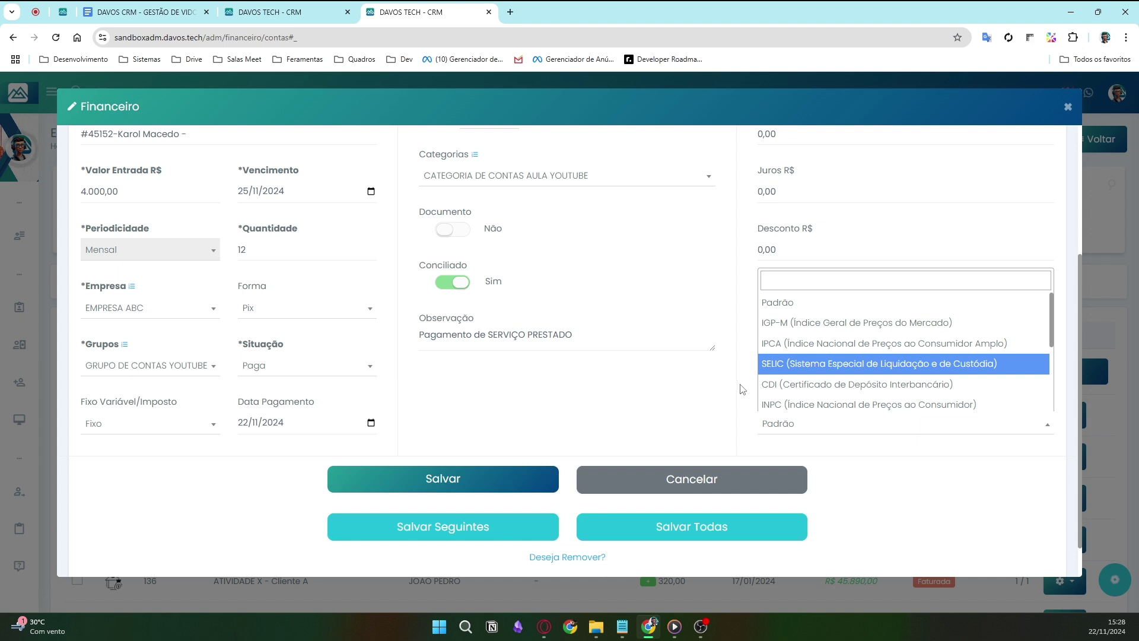
scroll(734, 415, "up", 4)
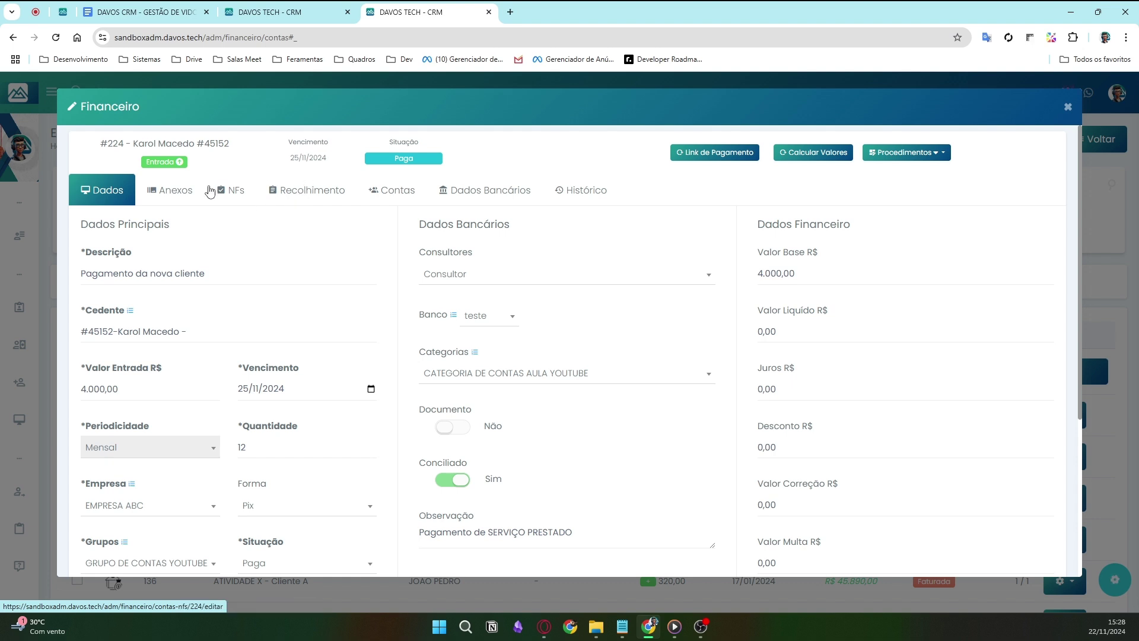
- Save an approved Dados Bancários attachment (#4) on Entrada #224, then return to its Dados view
left_click(175, 190)
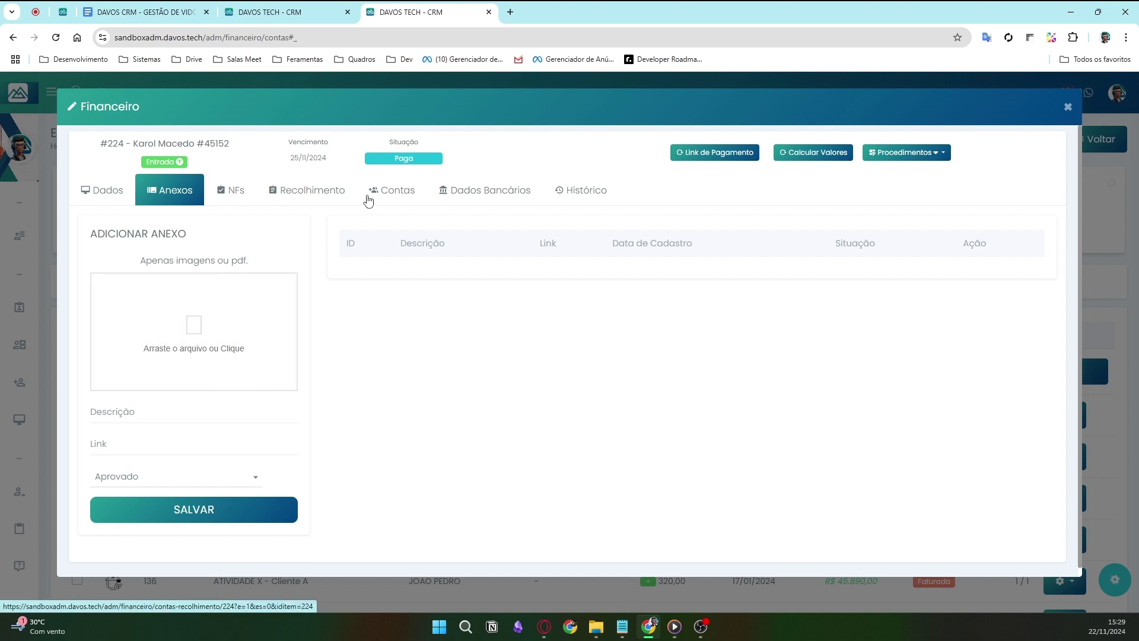
left_click(510, 191)
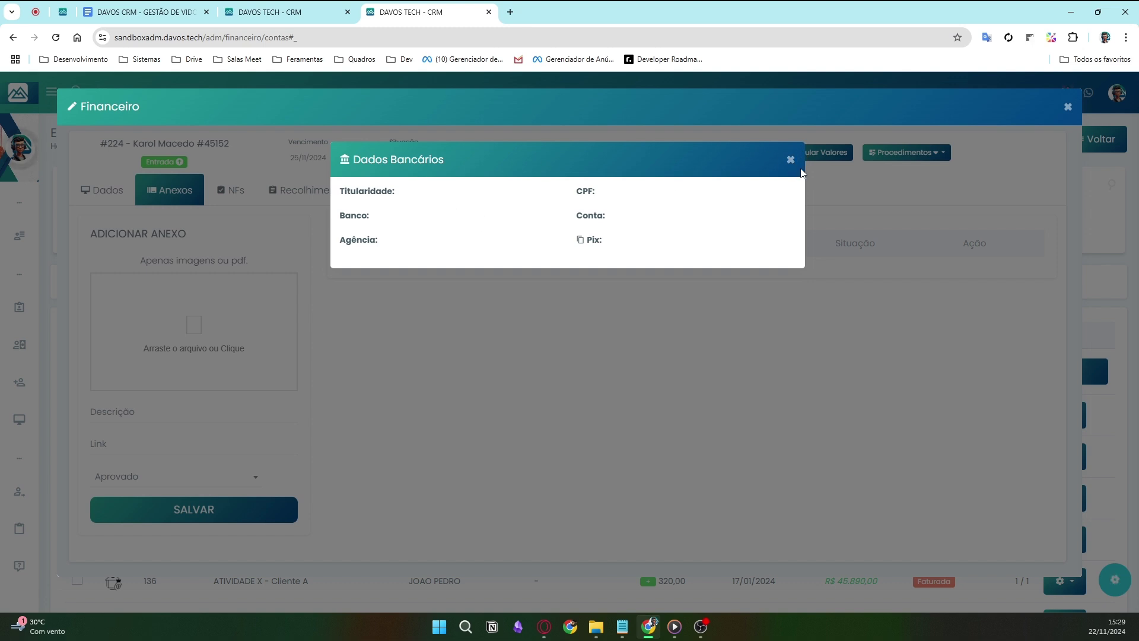
left_click(791, 160)
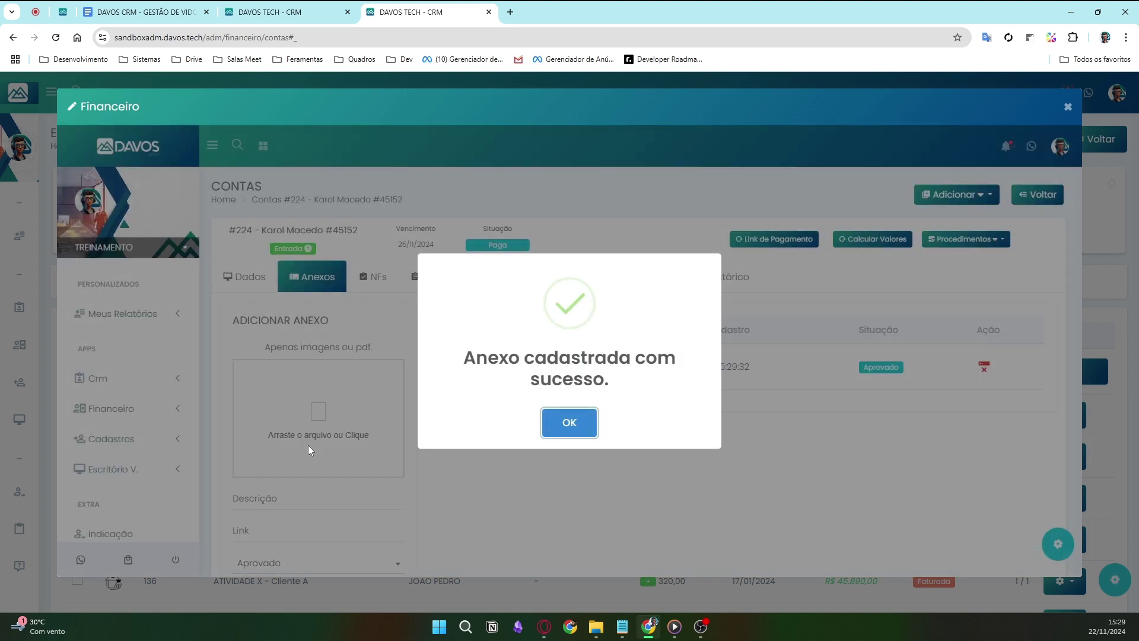
left_click(572, 423)
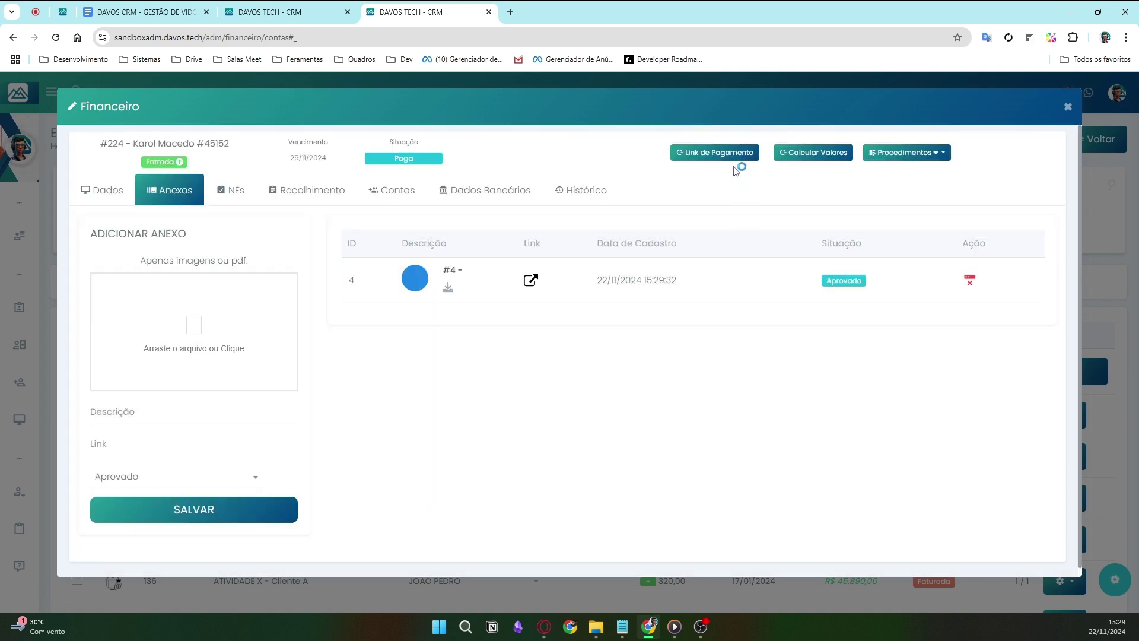
left_click(735, 156)
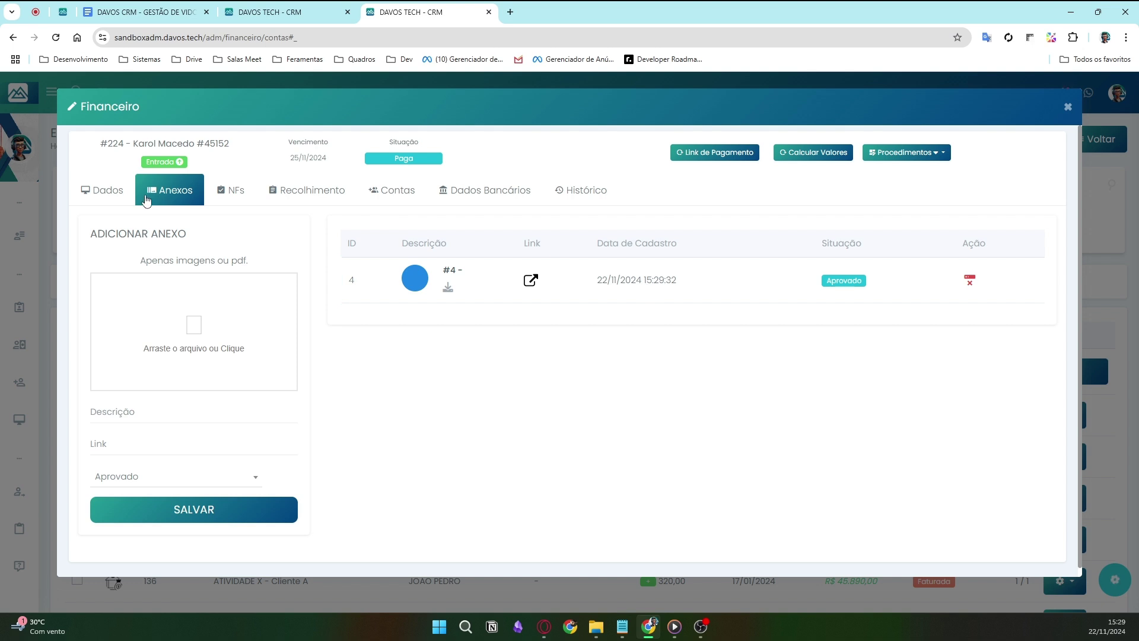
left_click(103, 202)
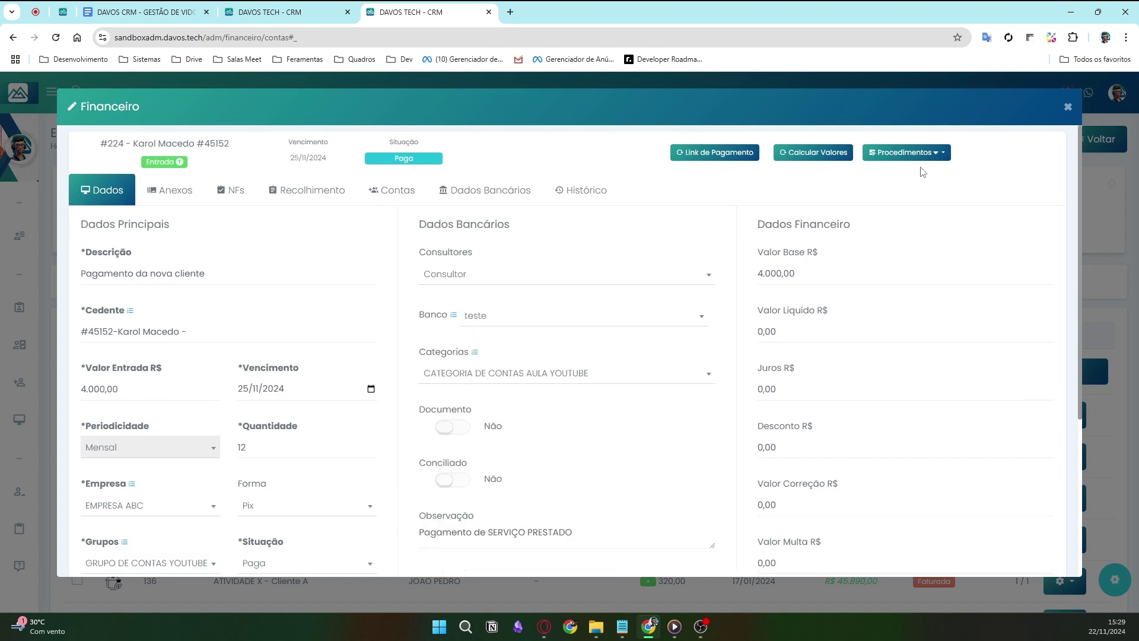
left_click(745, 160)
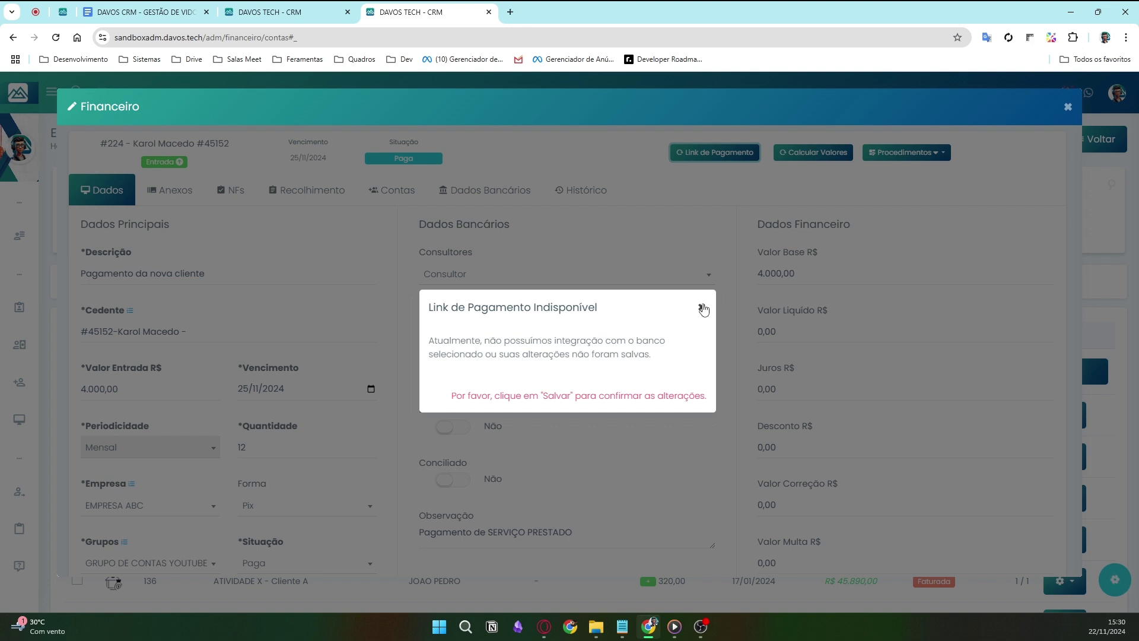
left_click(701, 307)
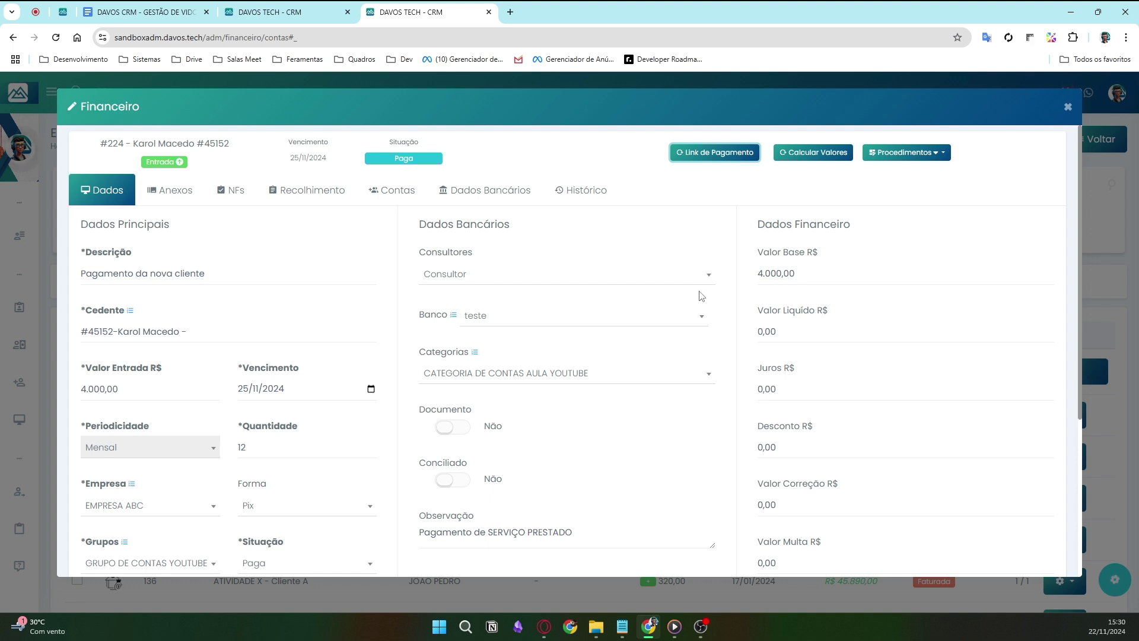
left_click(716, 156)
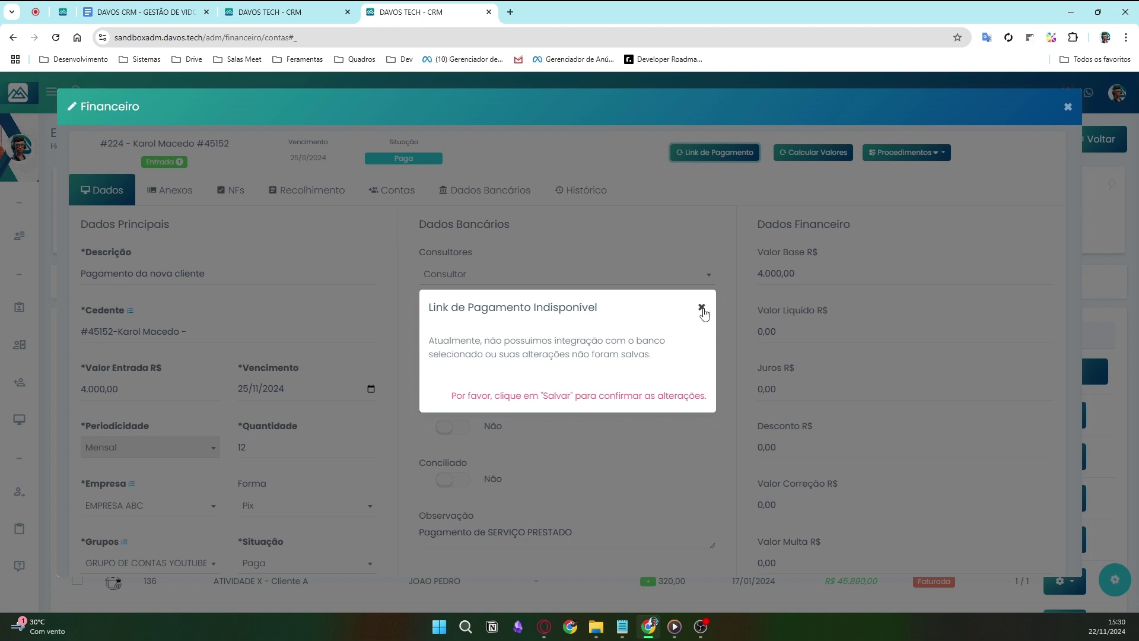
left_click(701, 308)
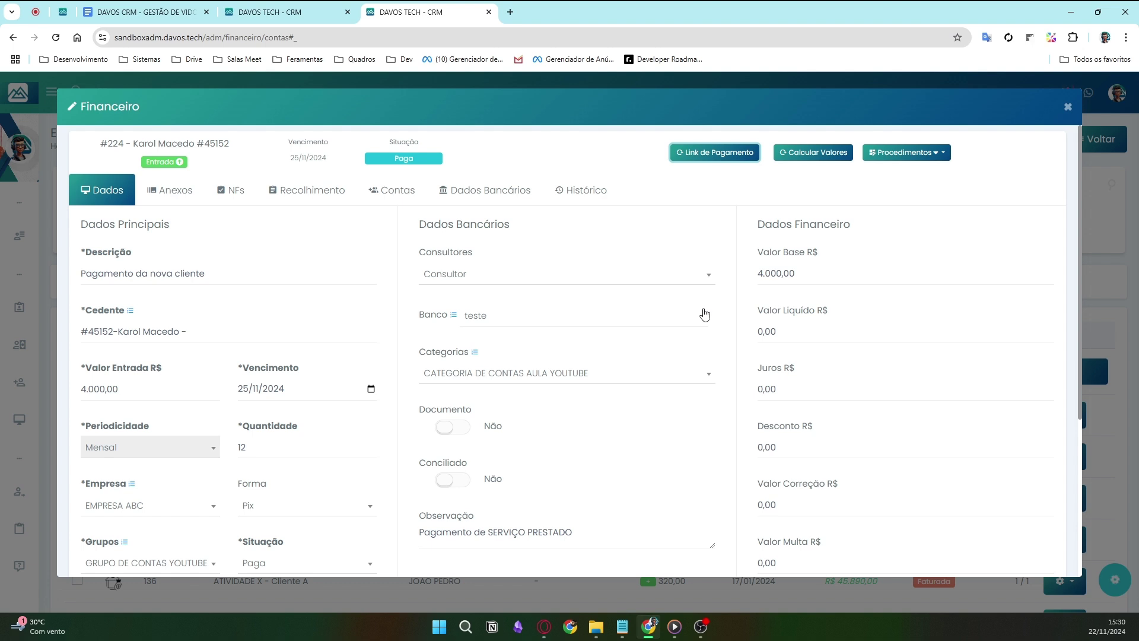
- Apply Multa with Manter Desconto set to Sim, then show installment #224's Procedimentos list
left_click(817, 153)
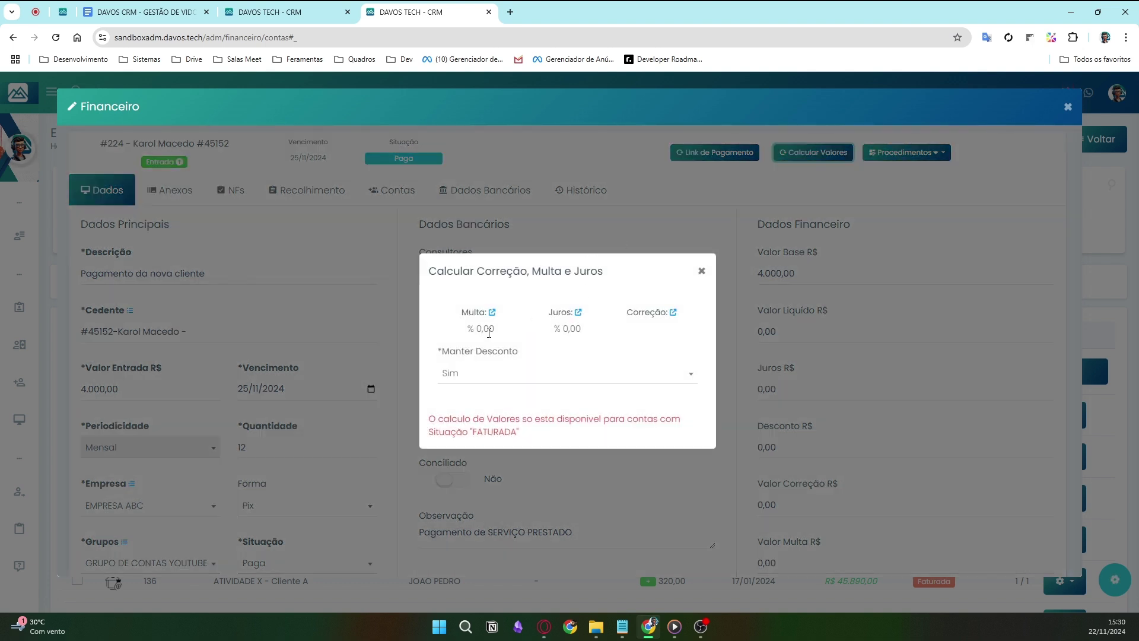
left_click(489, 333)
left_click(702, 270)
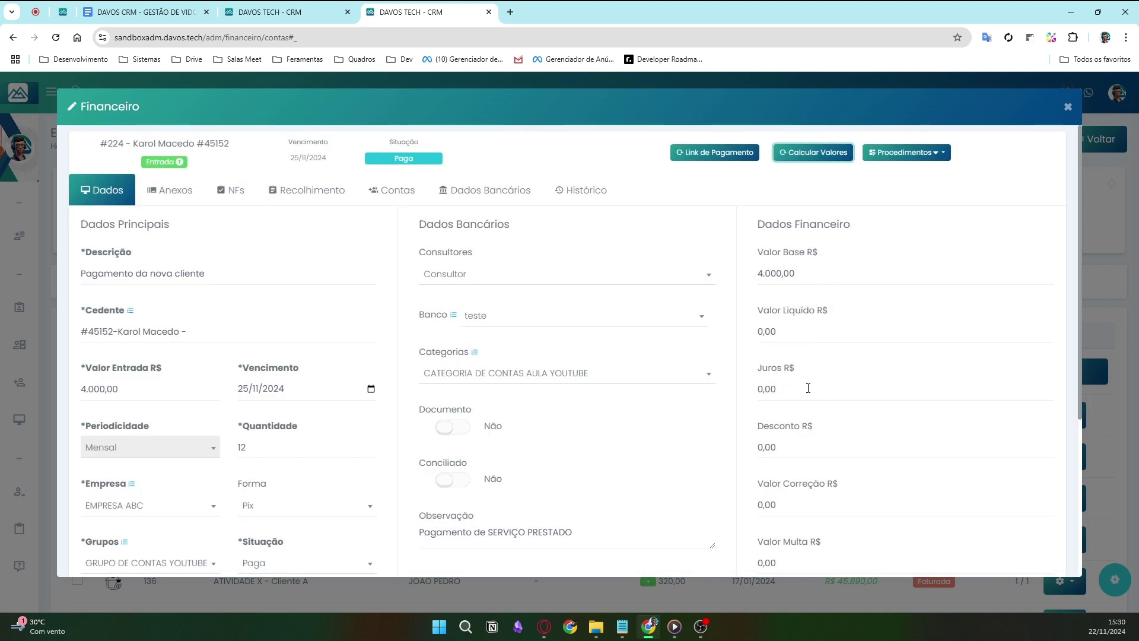
left_click(829, 155)
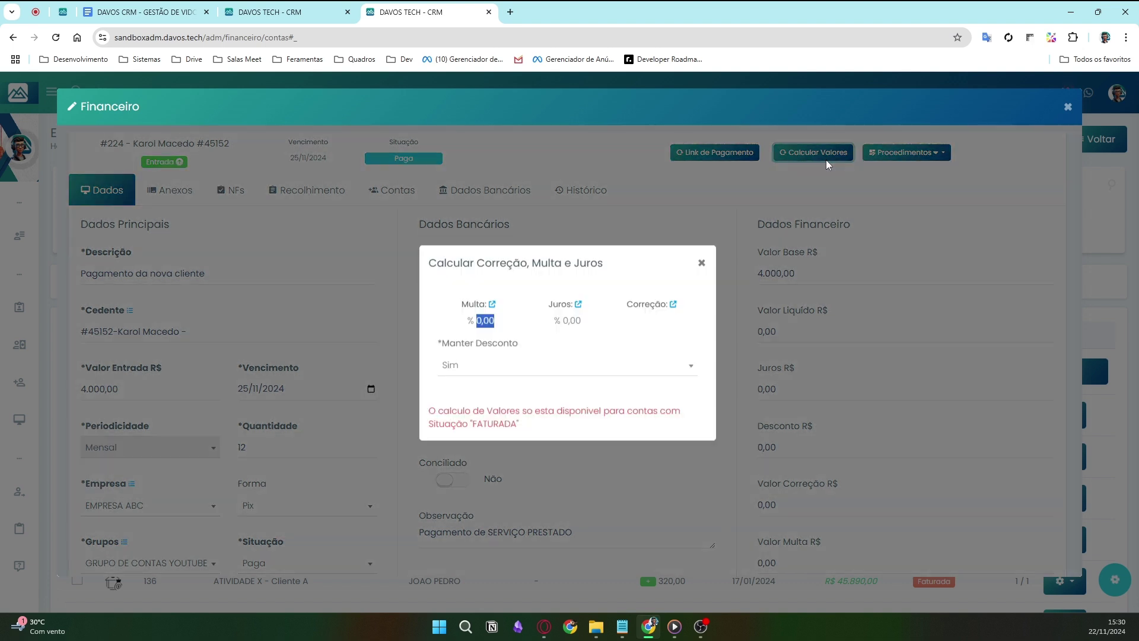
left_click(558, 375)
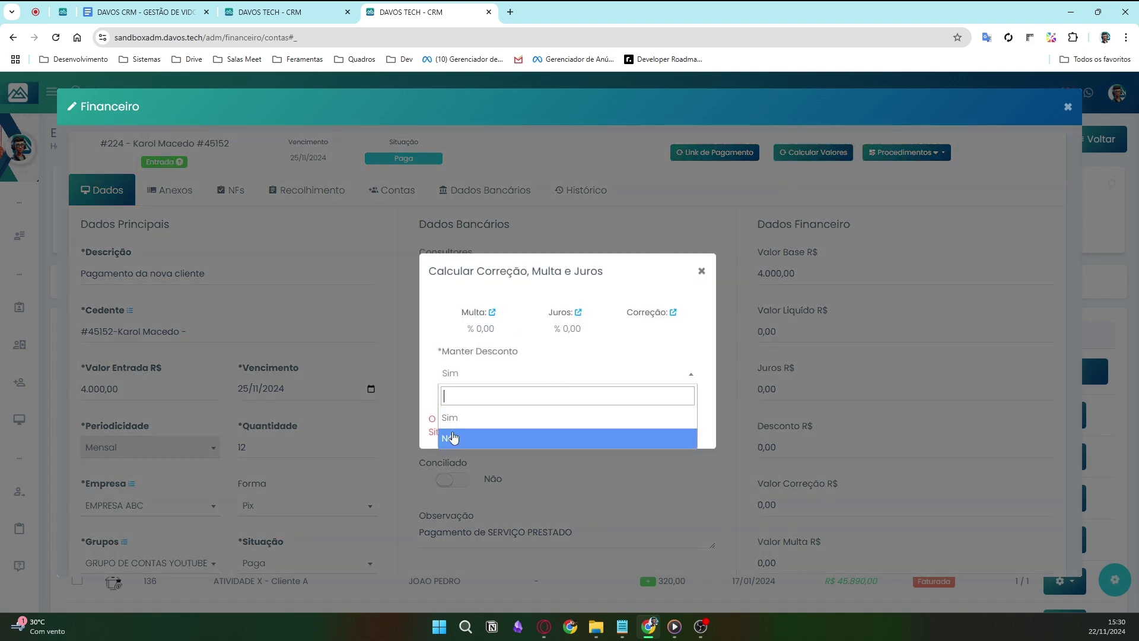
left_click(473, 420)
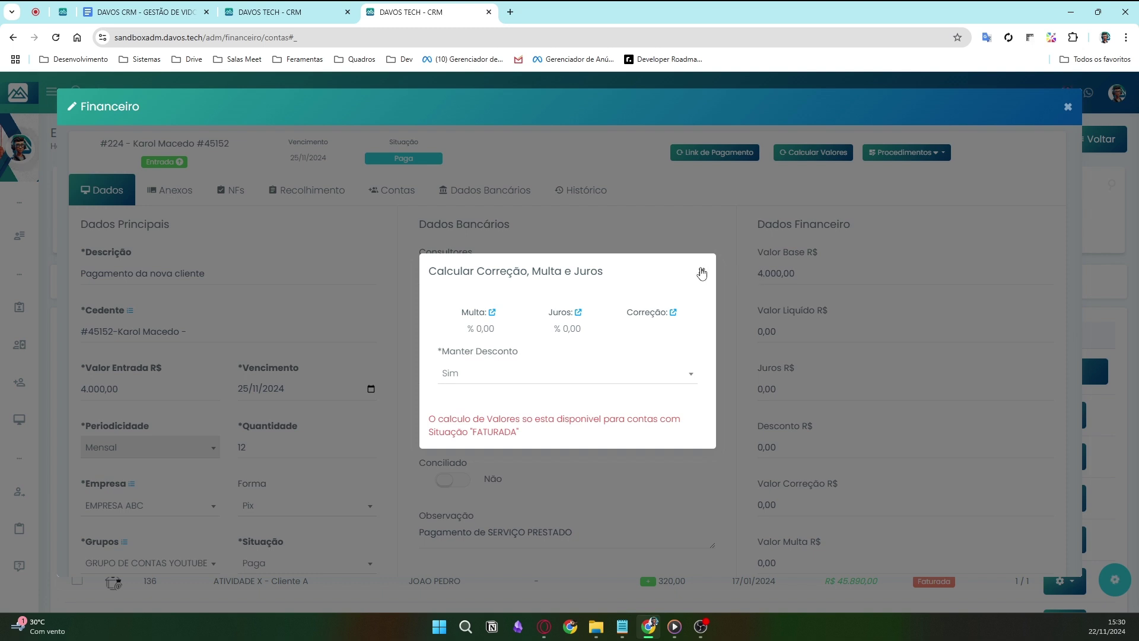
left_click(701, 271)
left_click(916, 154)
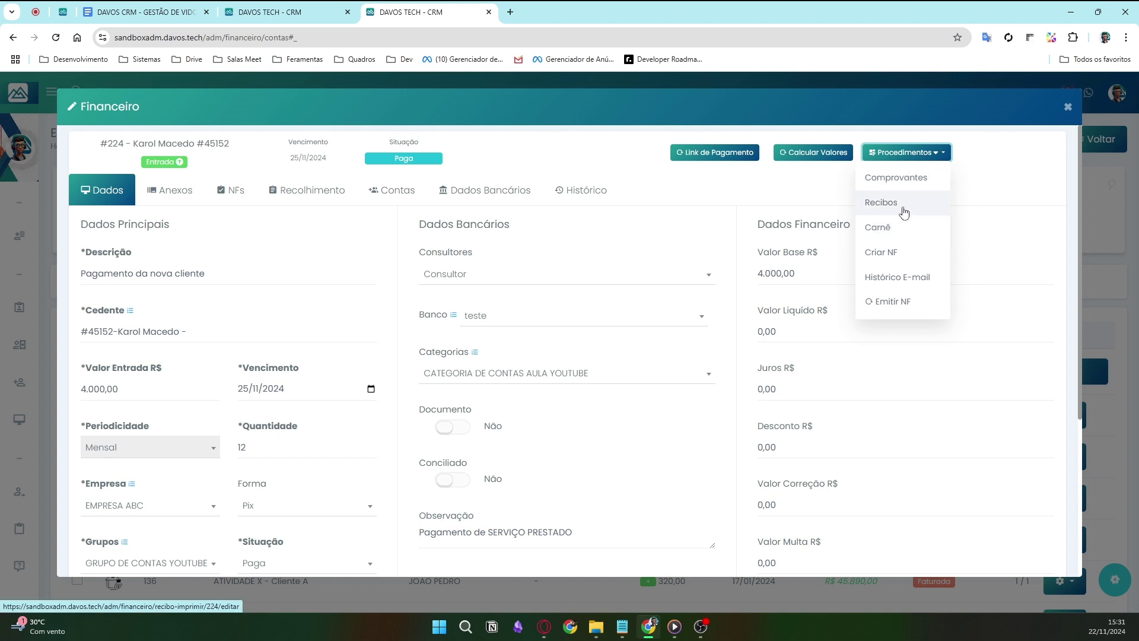
left_click(919, 177)
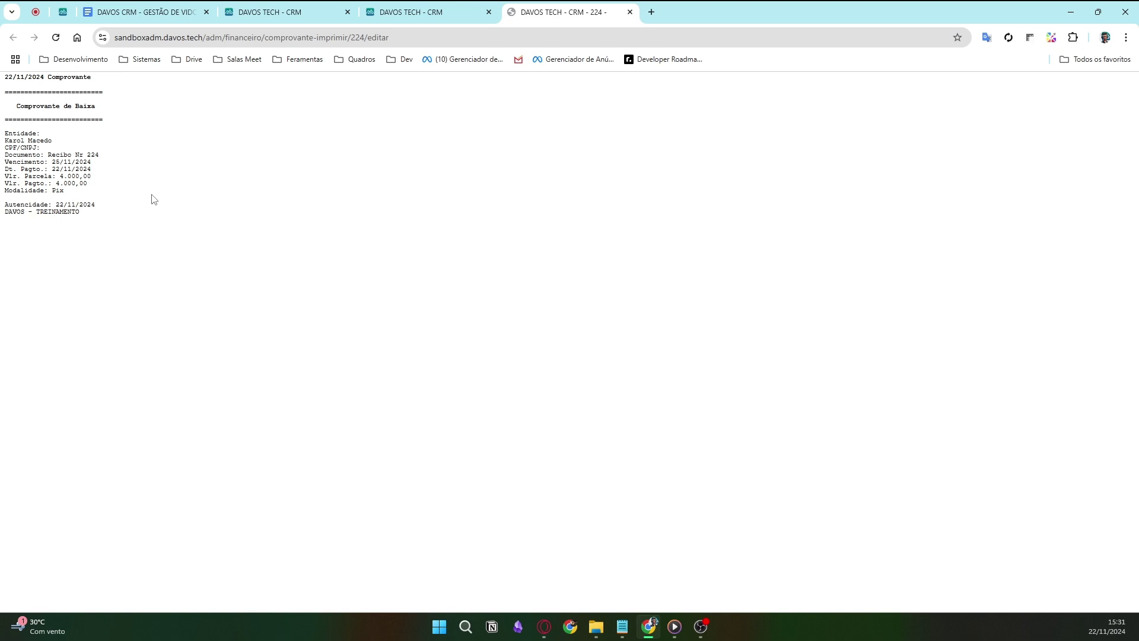
left_click_drag(79, 212, 3, 83)
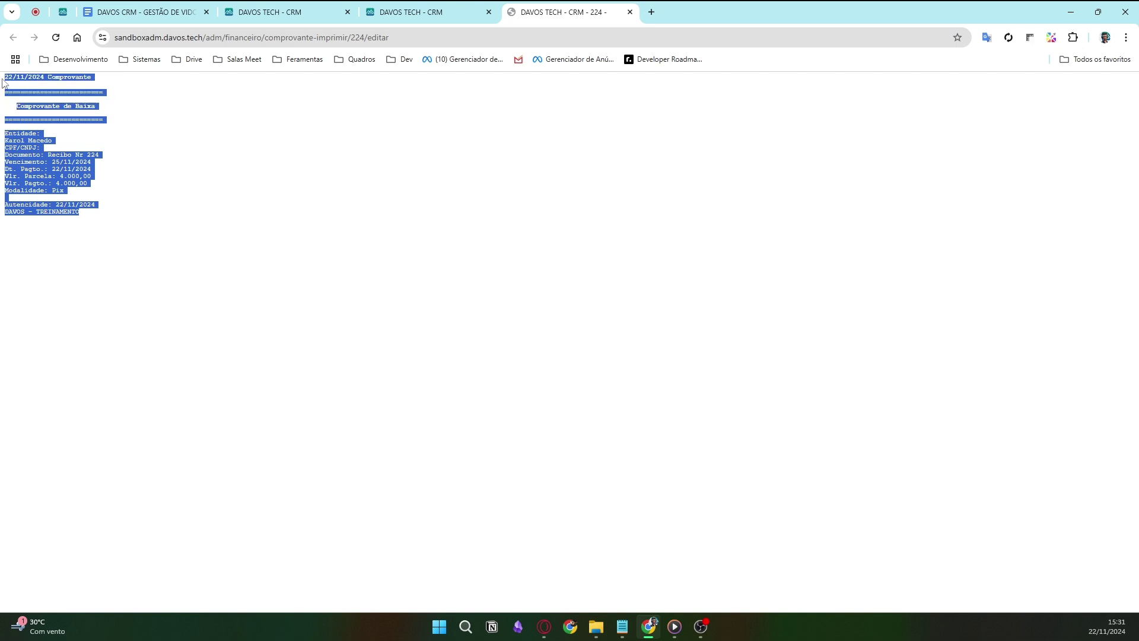
left_click(442, 9)
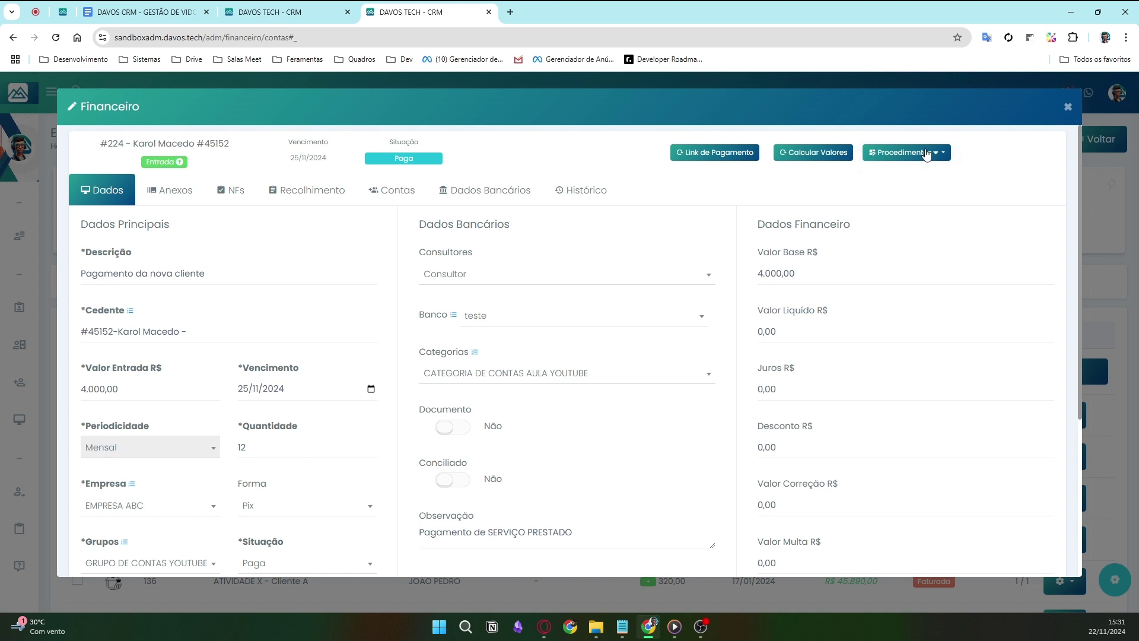
left_click(927, 153)
left_click(929, 153)
left_click(929, 152)
left_click(902, 180)
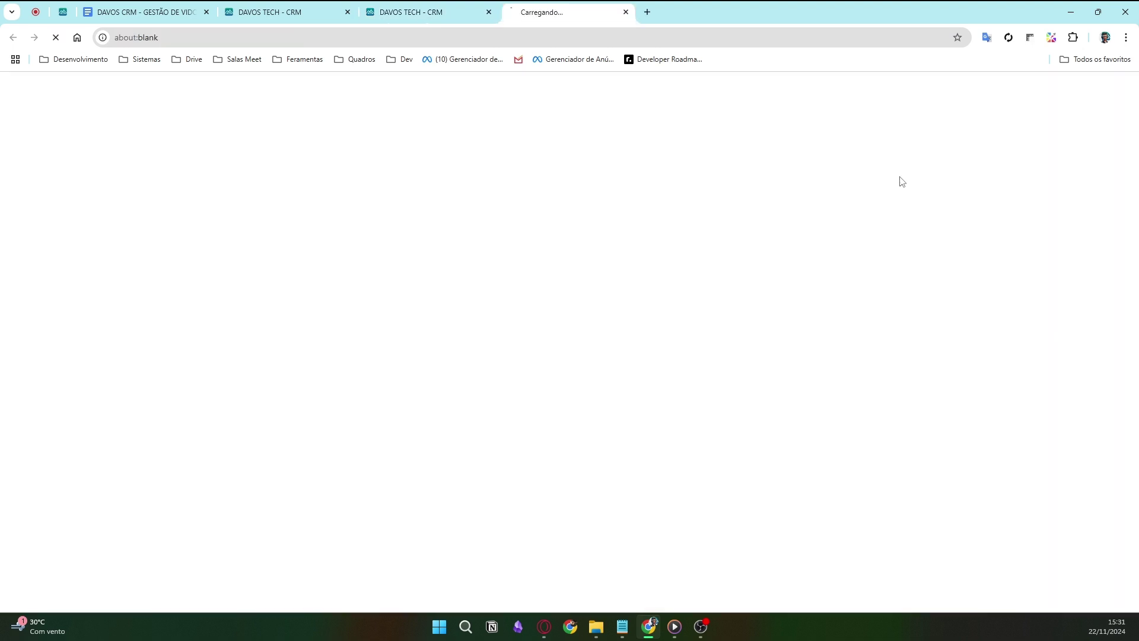
middle_click(541, 16)
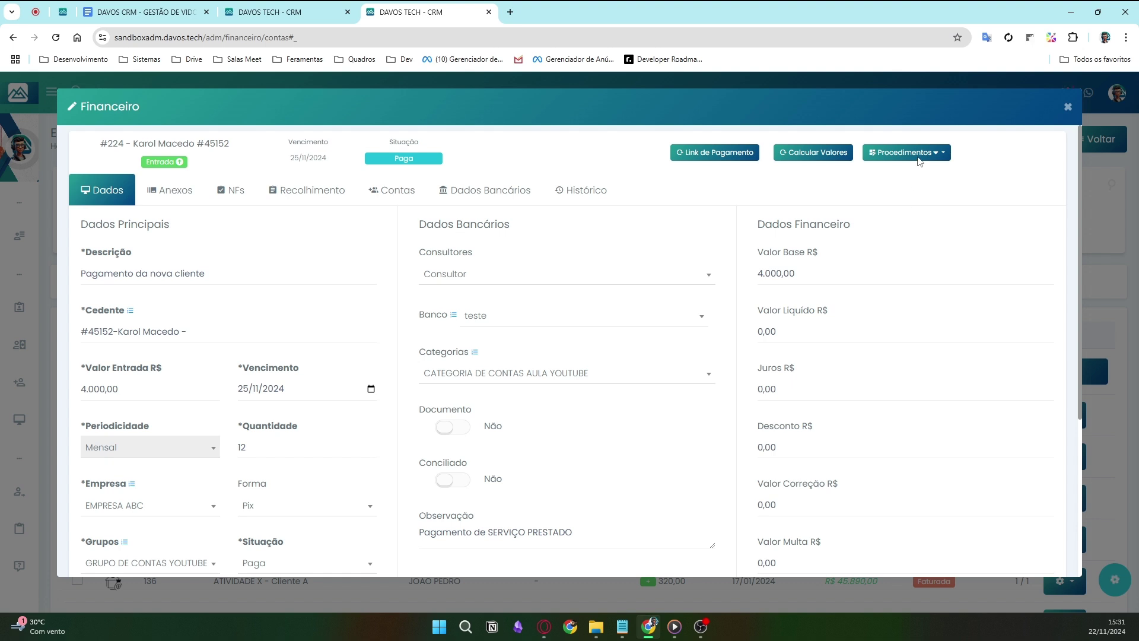
- Generate and review the printable Recibo 224 for R$ 4.000,00 via Pix, then close it
left_click(917, 156)
left_click(888, 202)
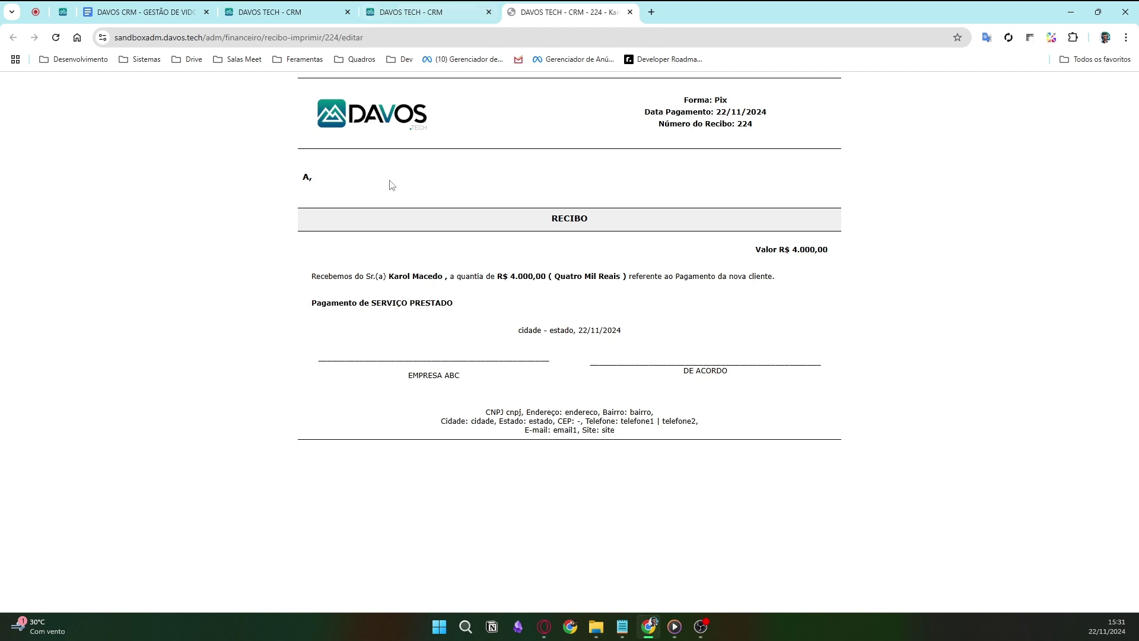
left_click(308, 176)
left_click_drag(332, 121, 356, 145)
key("ctrl+shift+Tab")
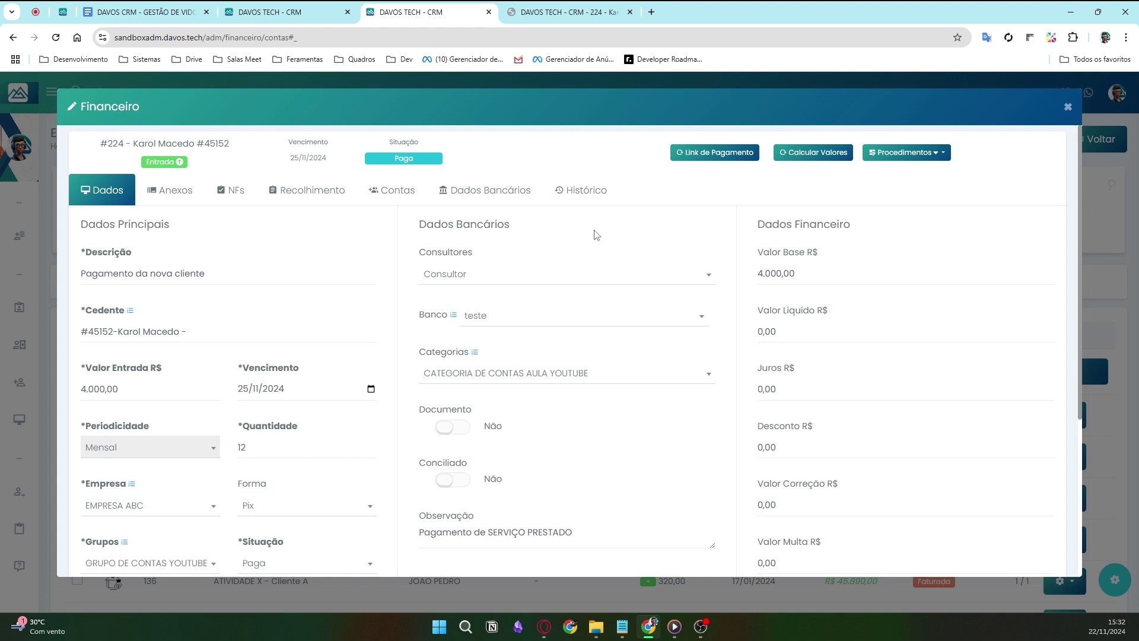
key("ctrl+Tab")
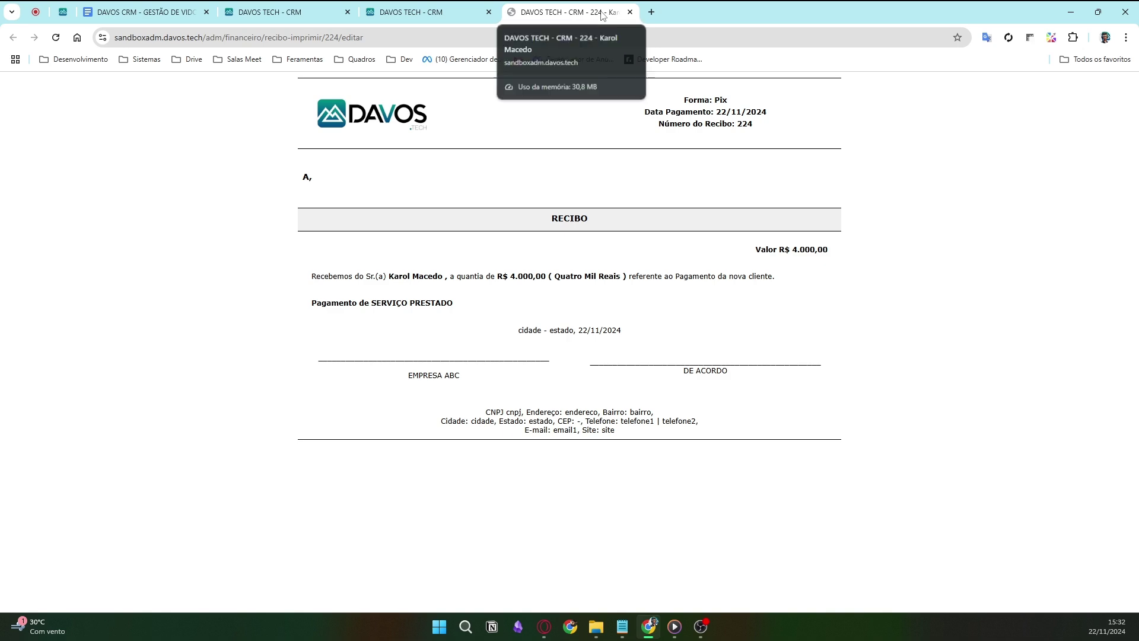
left_click(629, 11)
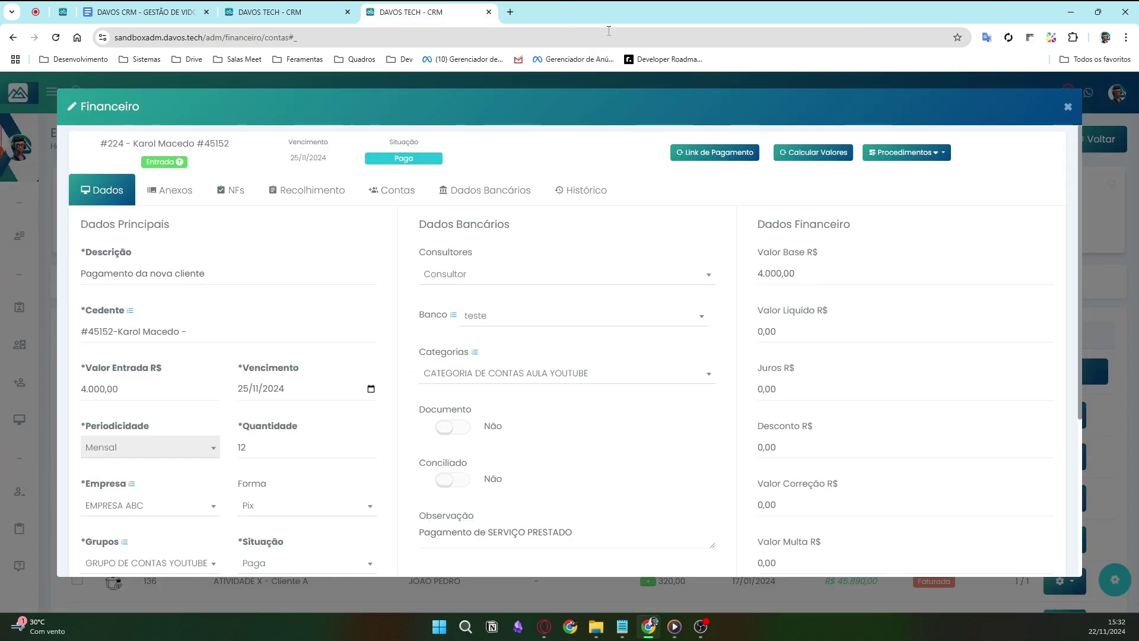
- Close Entrada #224, reload the Extrato, and show the Entradas list of 58 income records
left_click(1070, 108)
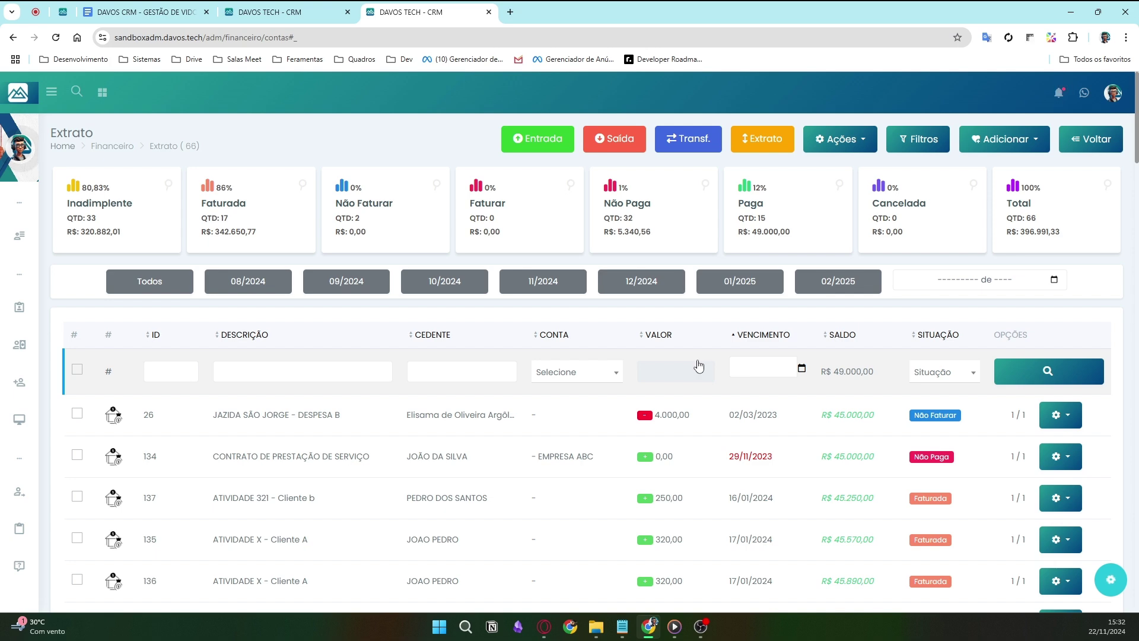
scroll(796, 401, "down", 3)
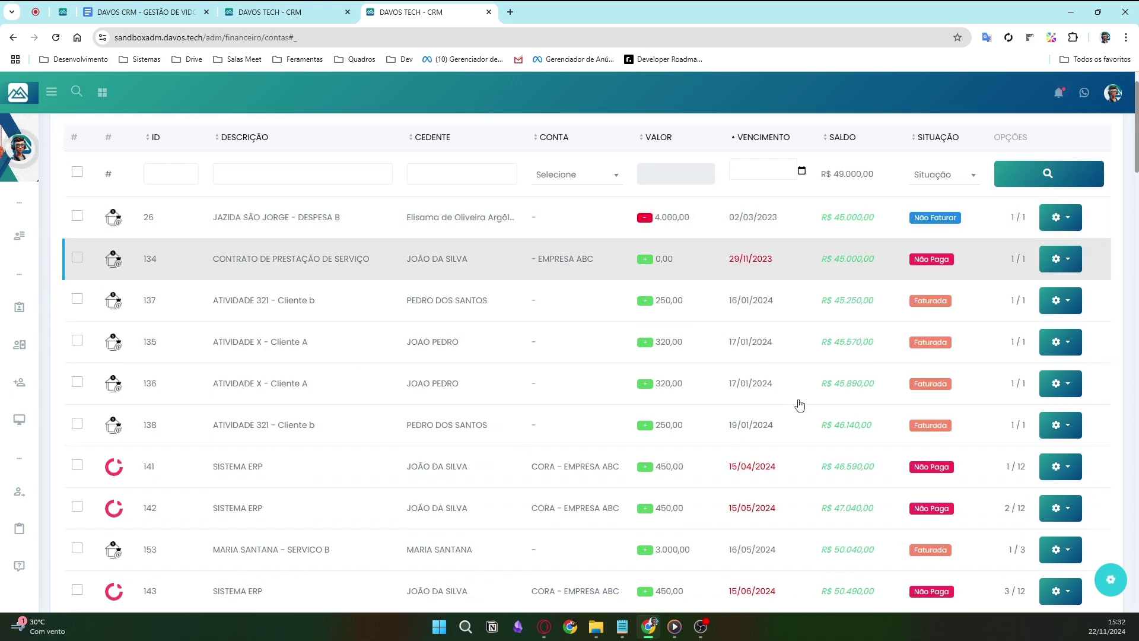
scroll(931, 371, "down", 3)
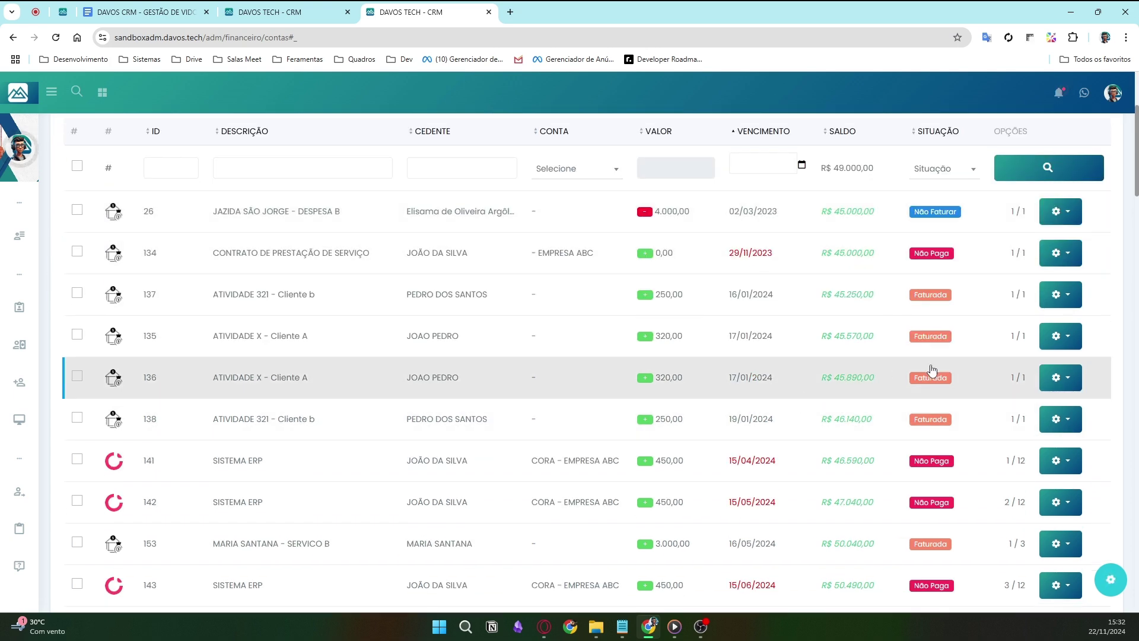
left_click(55, 38)
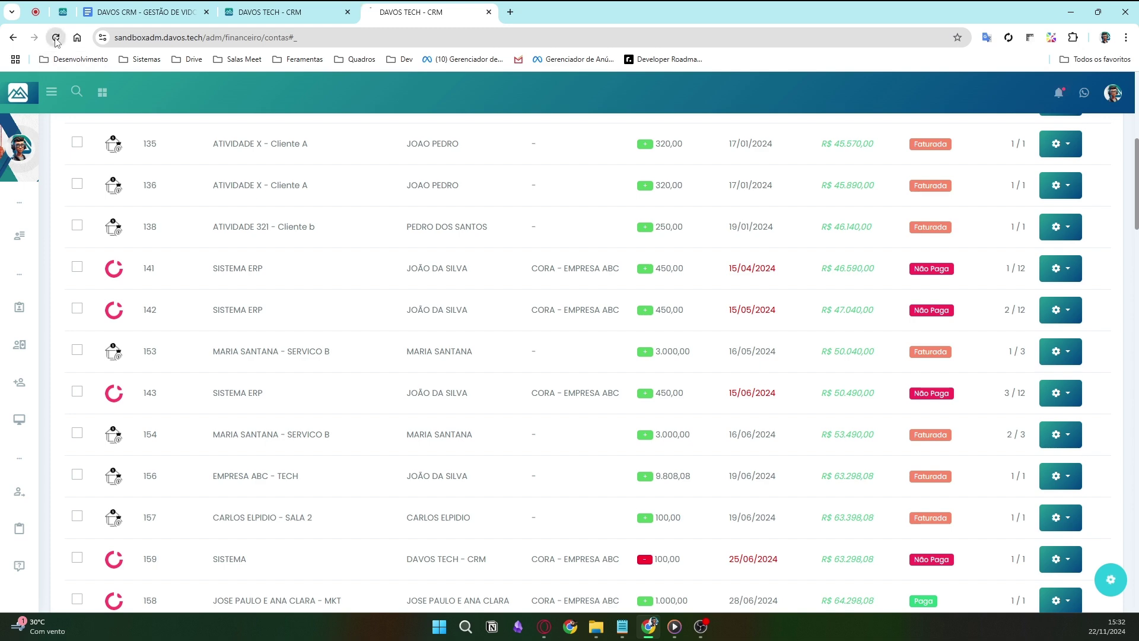
scroll(774, 269, "up", 3)
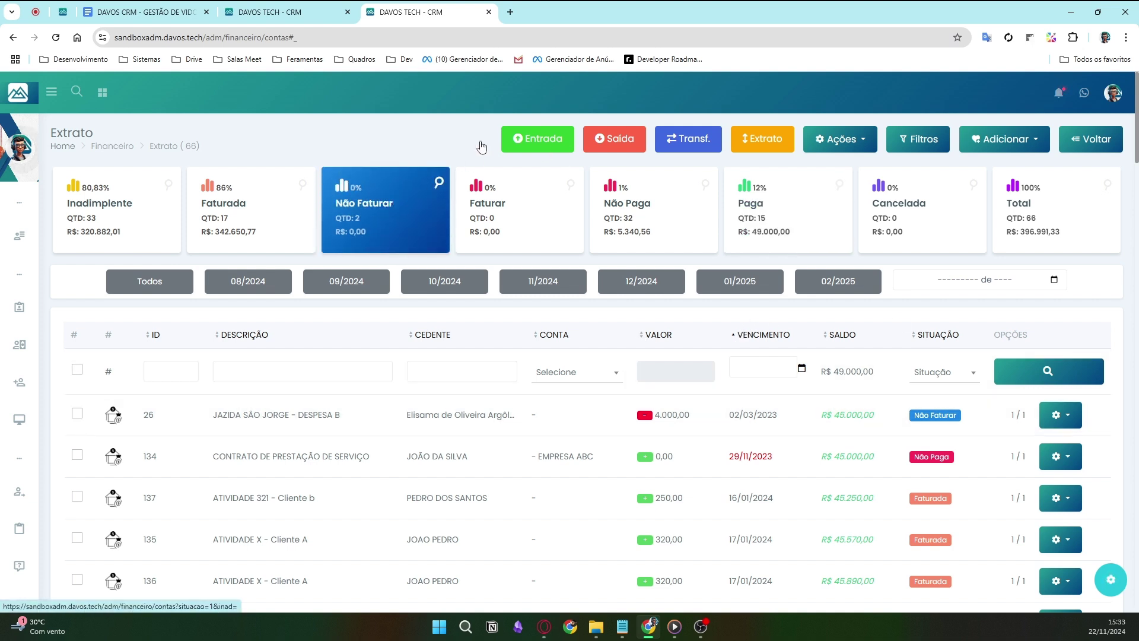
left_click(546, 140)
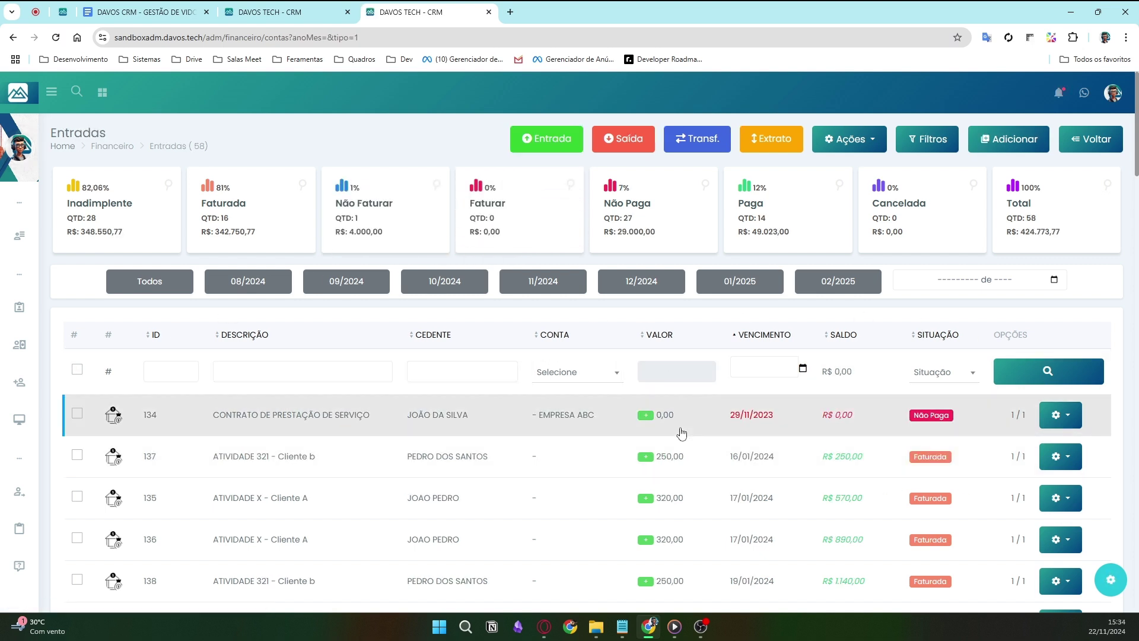
- Filter Entradas by the client's name in Cedente to list the R$ 4.000,00 installments
left_click(456, 376)
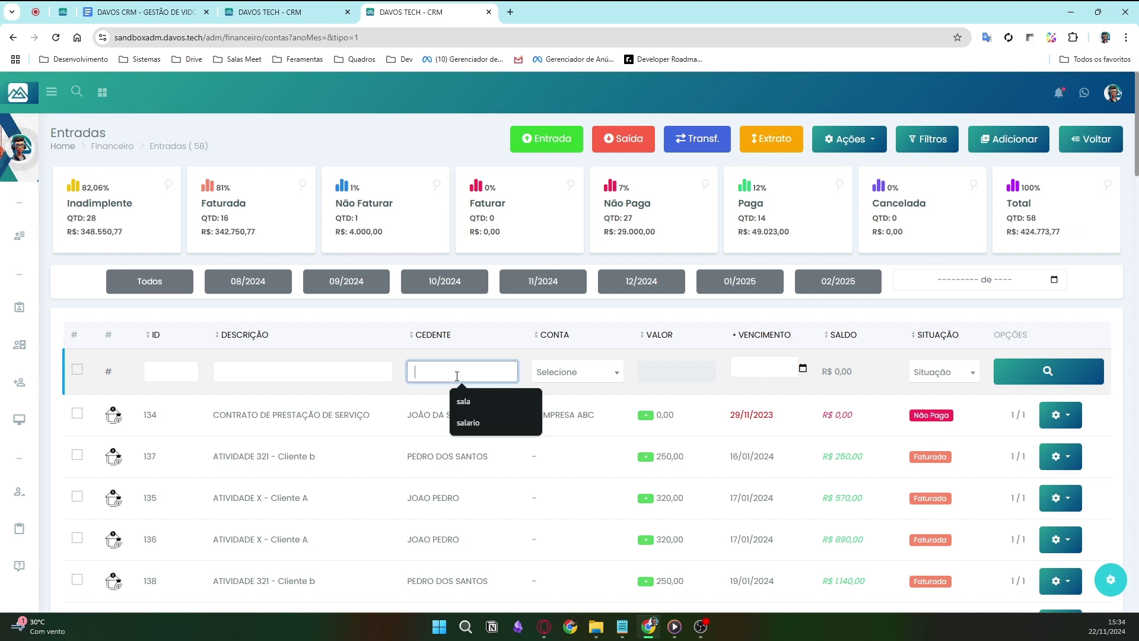
type("KAROL")
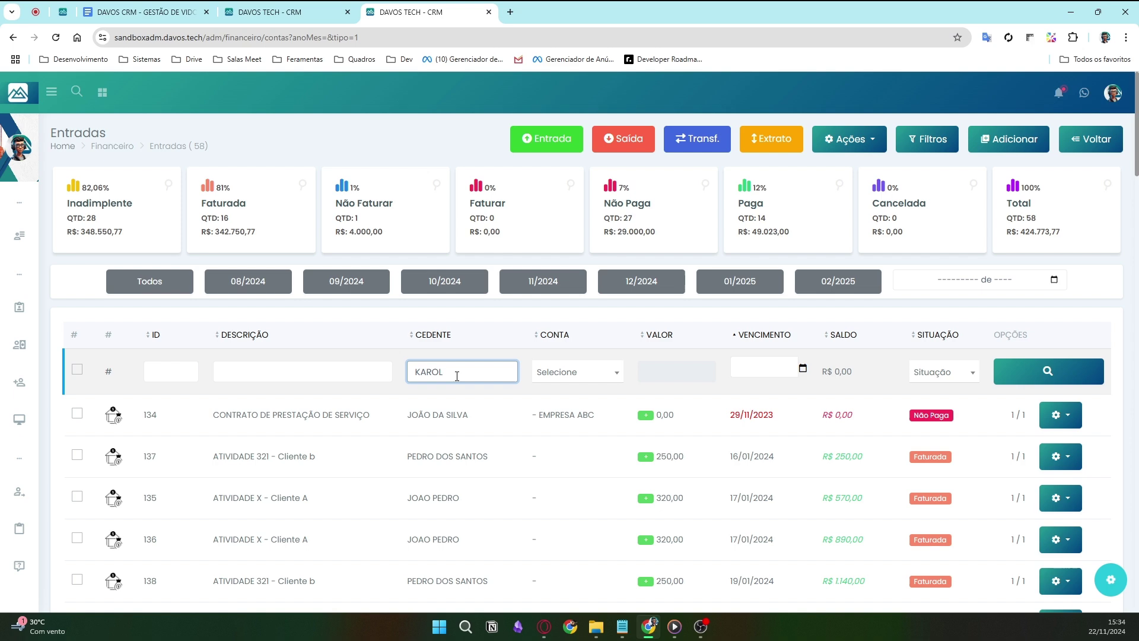
key("Return")
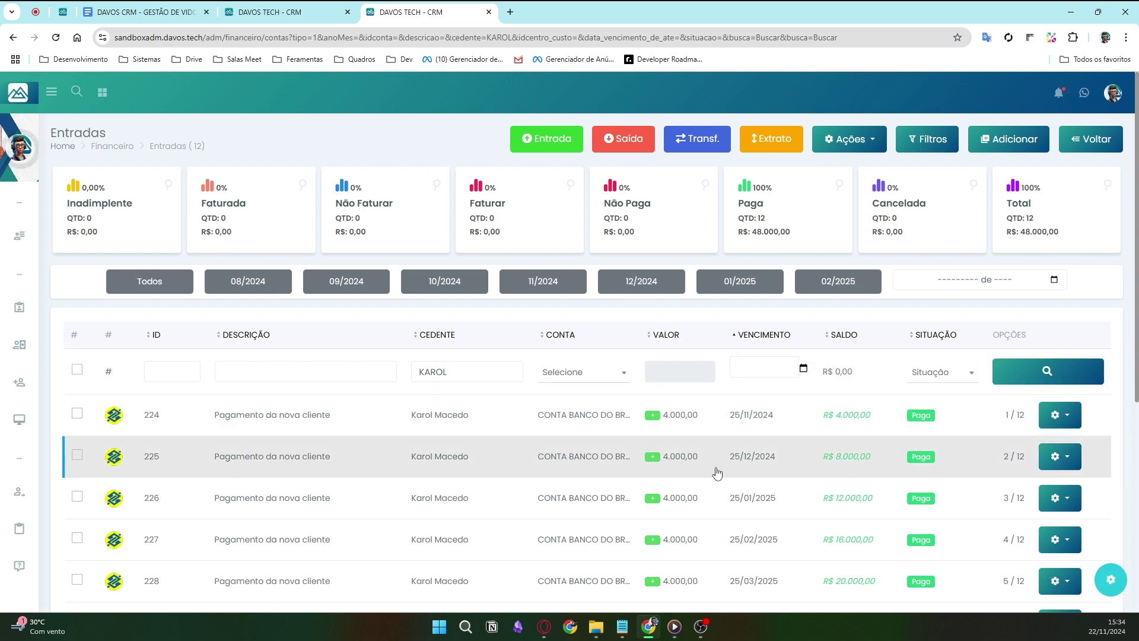
scroll(362, 409, "down", 2)
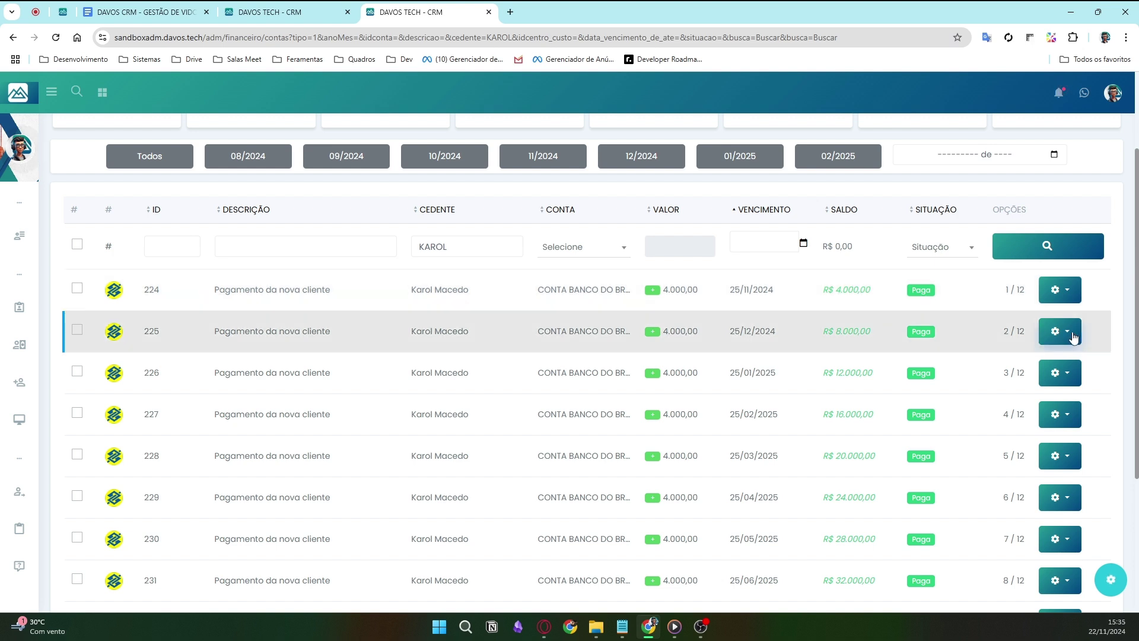
- Edit installment 225 to Situação Não Paga, save it, and go back to Entradas
left_click(1073, 337)
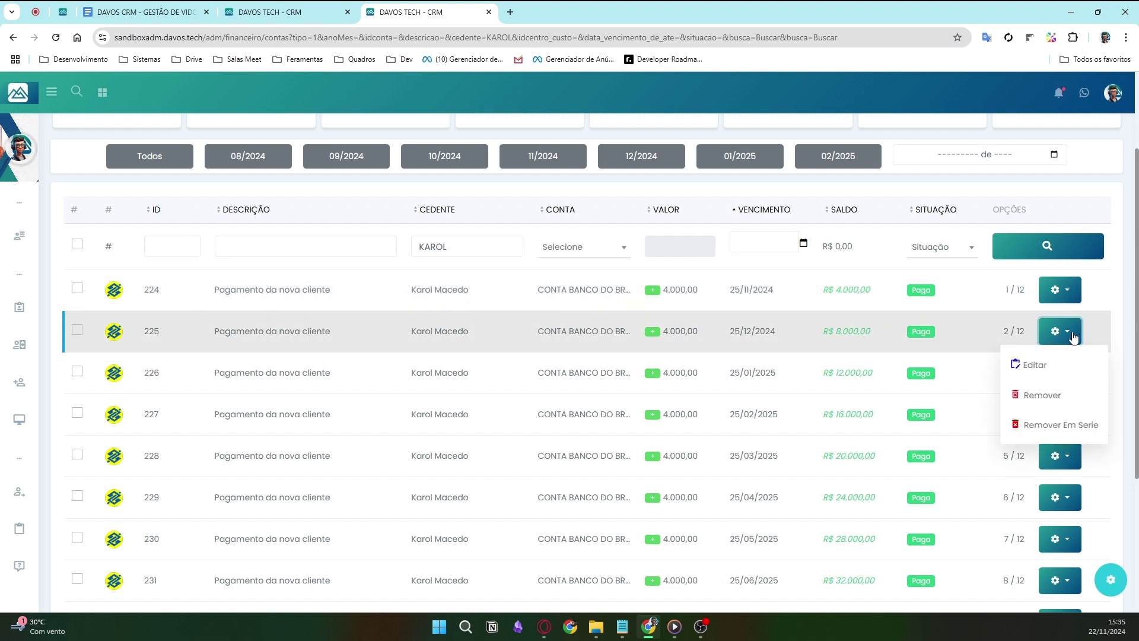
left_click(1055, 363)
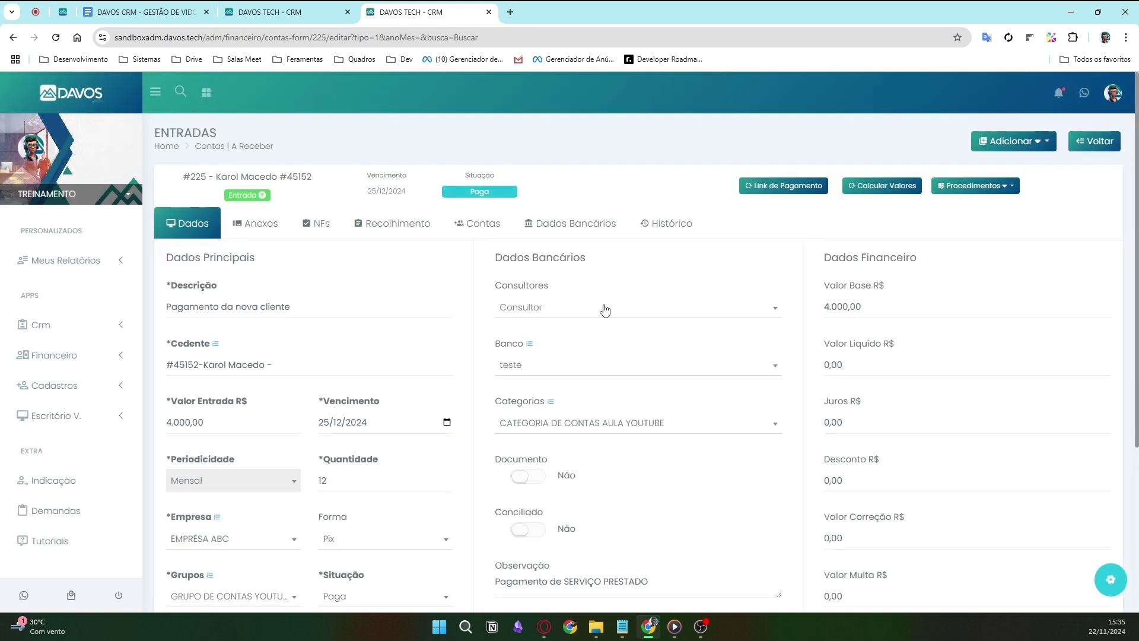
scroll(602, 307, "down", 4)
left_click(402, 372)
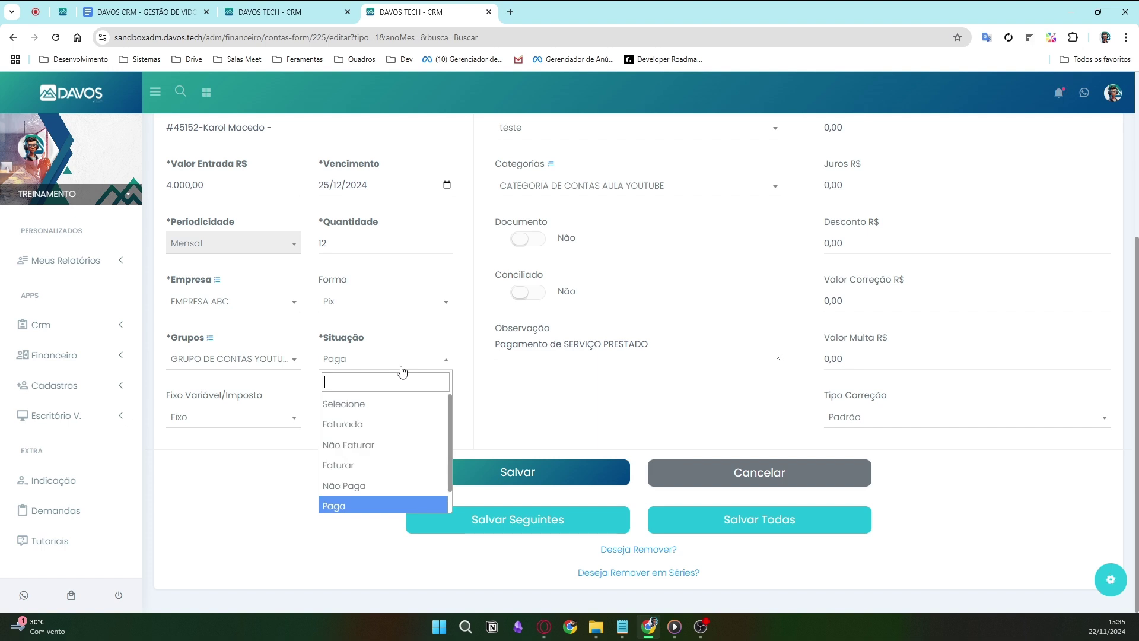
left_click(354, 486)
left_click(549, 471)
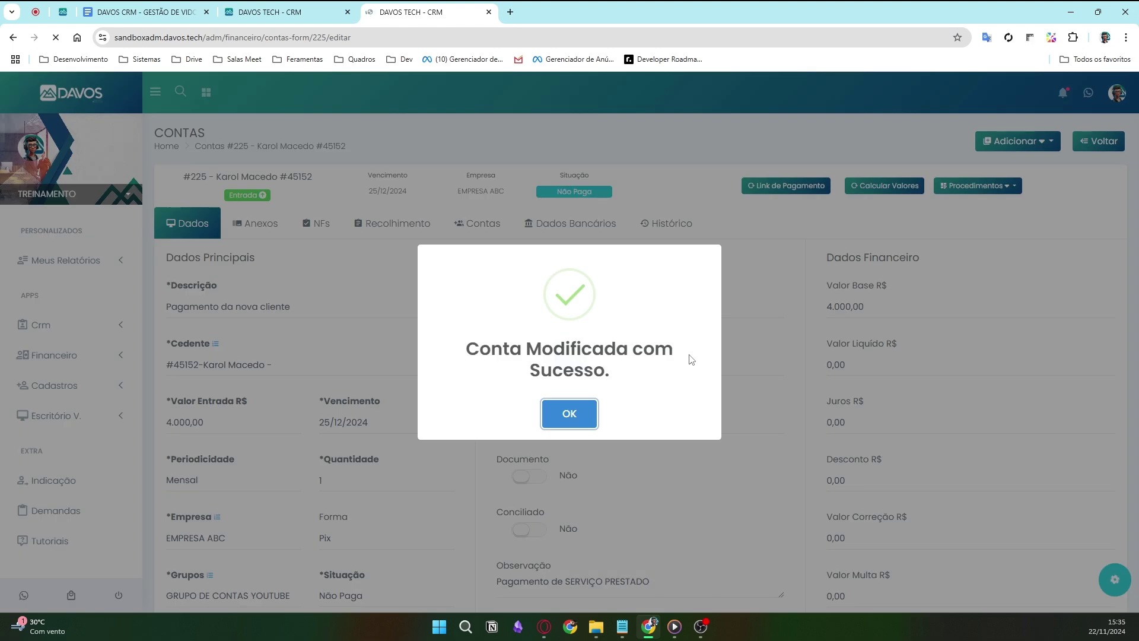
left_click(583, 406)
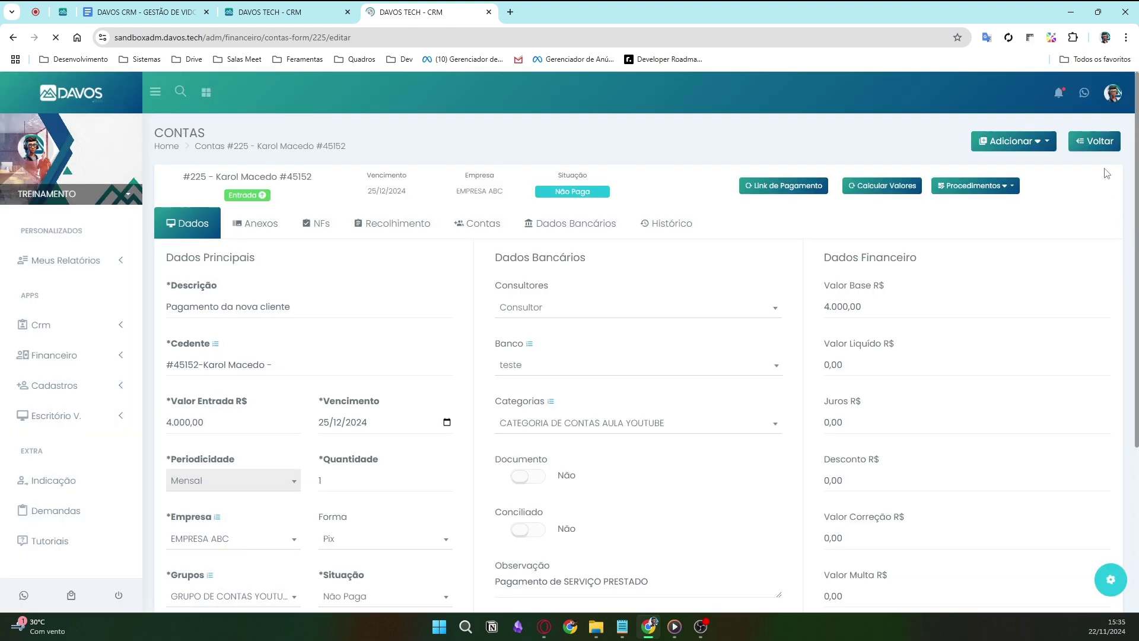
left_click(1101, 142)
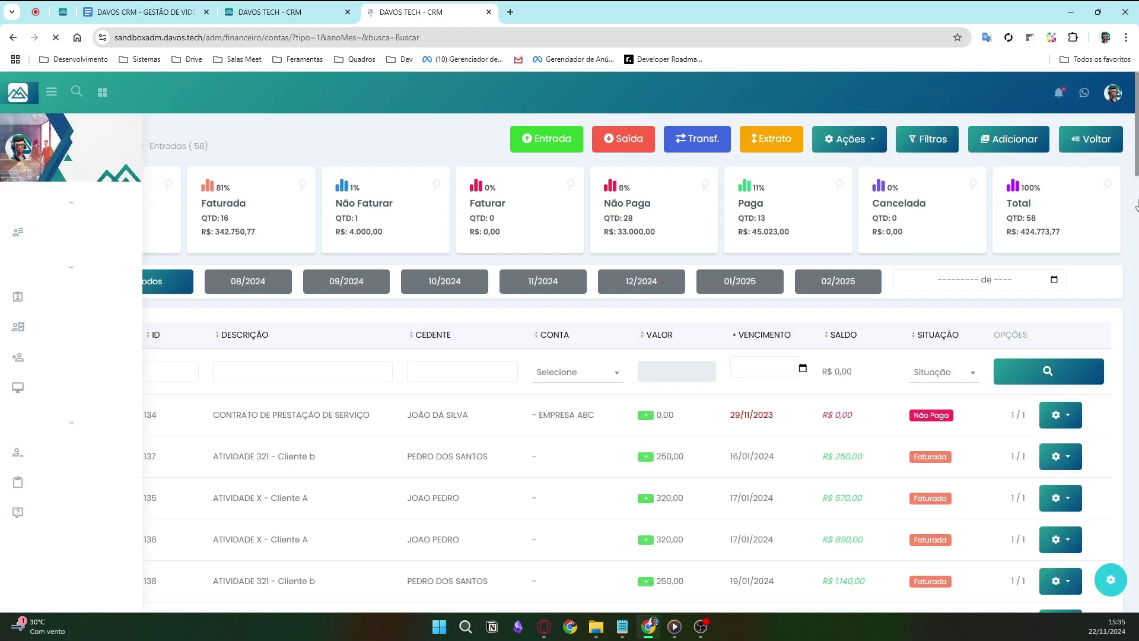
- Filter by the client's name again and select all 12 installments except 224
left_click(465, 369)
type("KAROL")
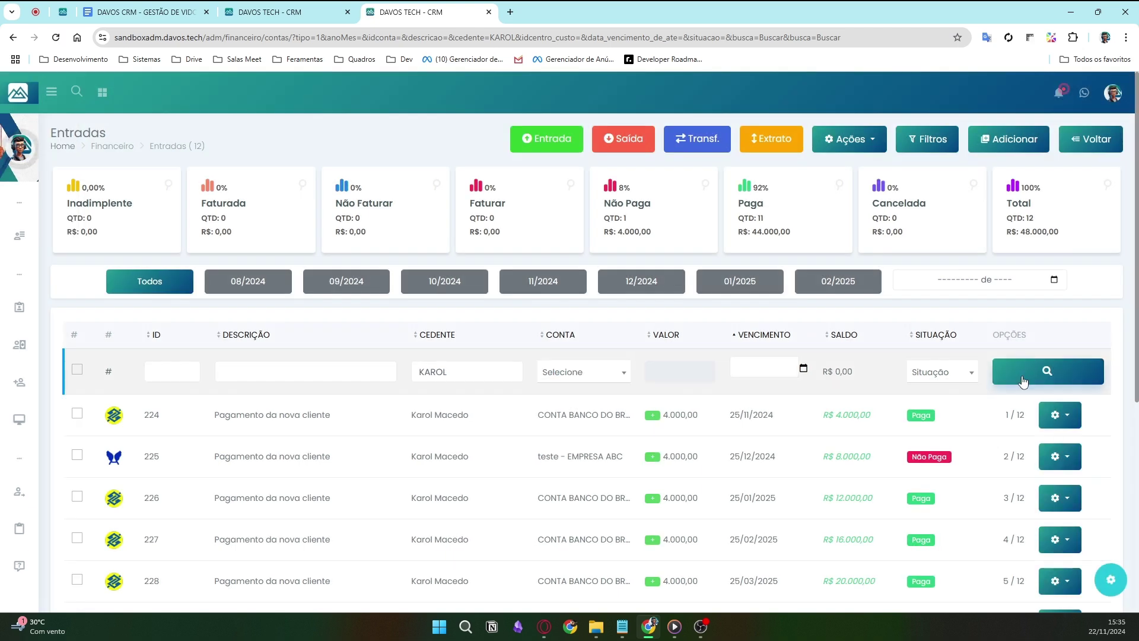
scroll(1023, 379, "down", 3)
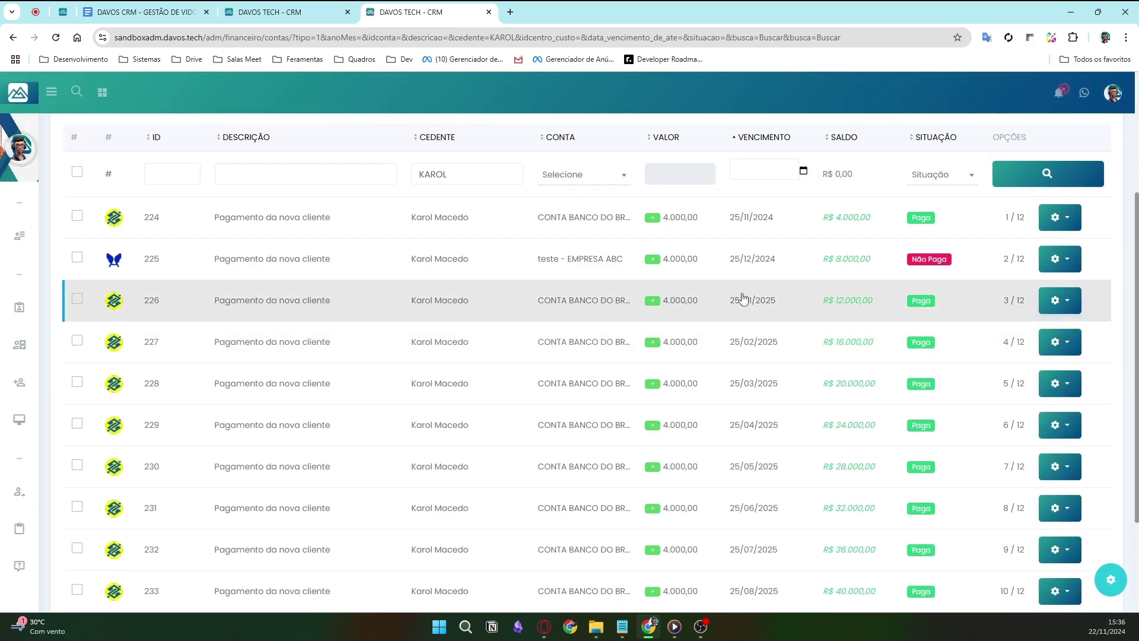
left_click(77, 178)
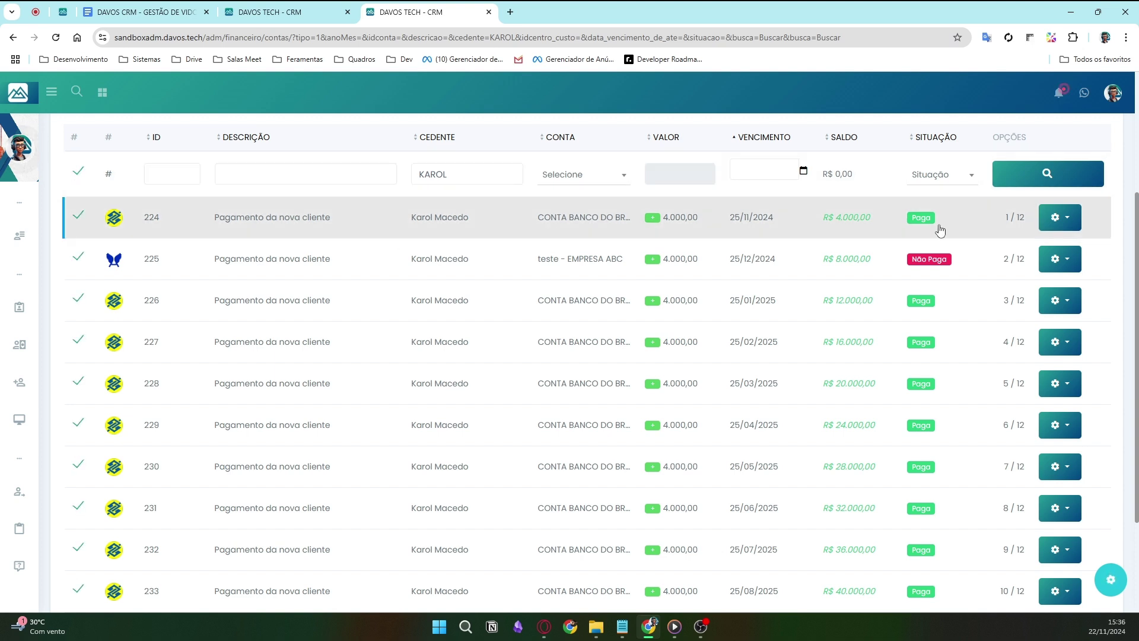
left_click(78, 174)
left_click(79, 176)
left_click(78, 216)
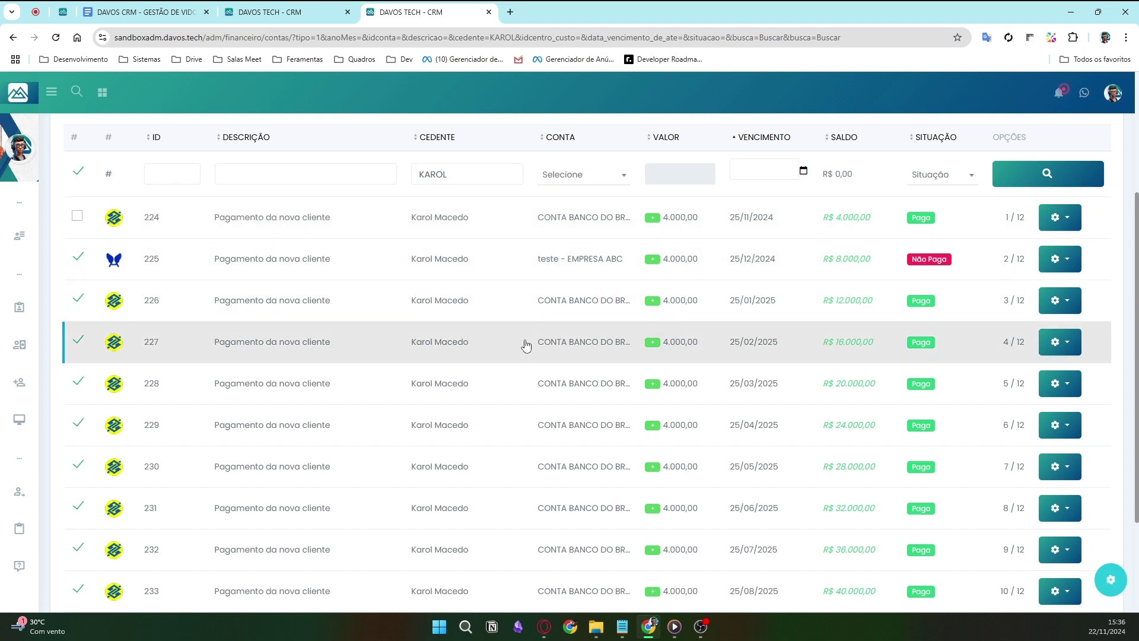
scroll(946, 312, "up", 3)
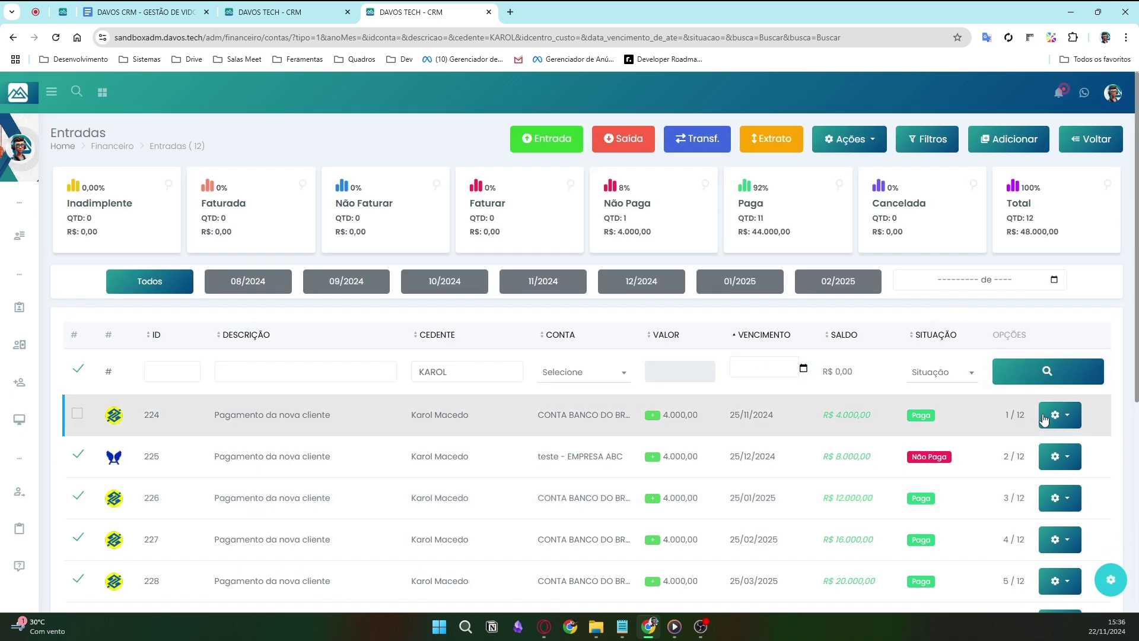
- Batch-change the selected installments' status to Não Paga, then switch to the other CRM tab
left_click(866, 143)
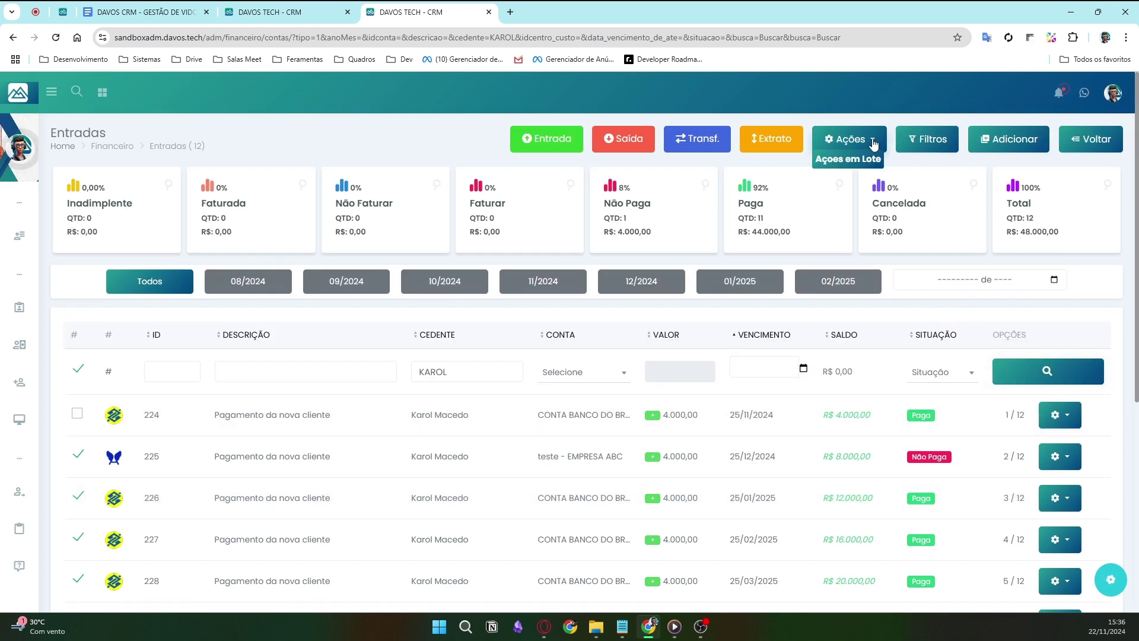
left_click(867, 142)
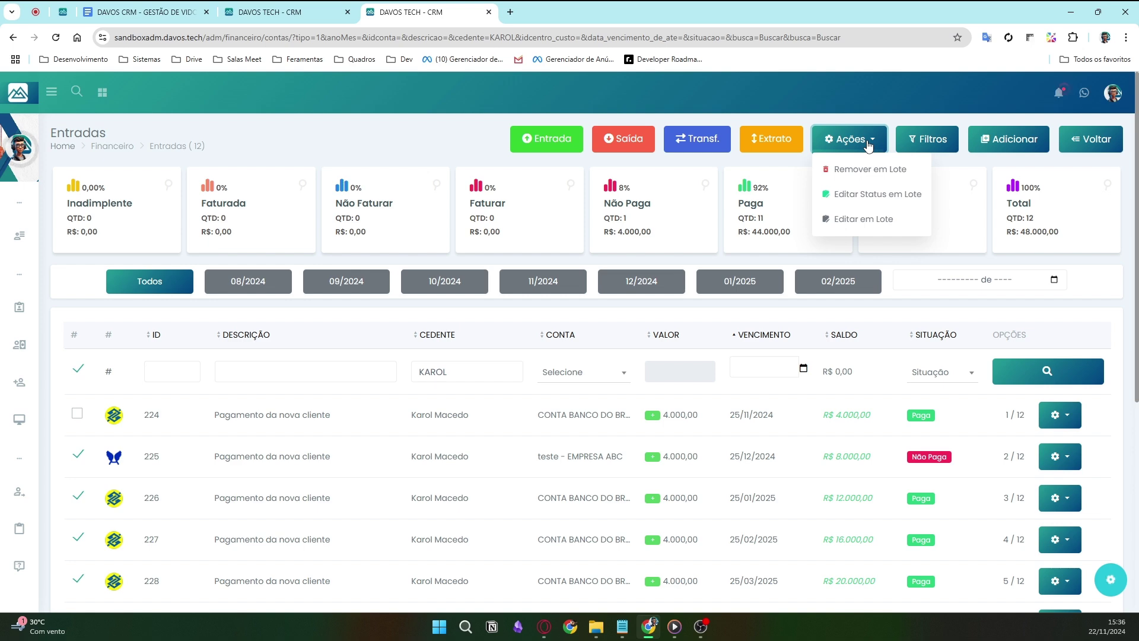
left_click(872, 196)
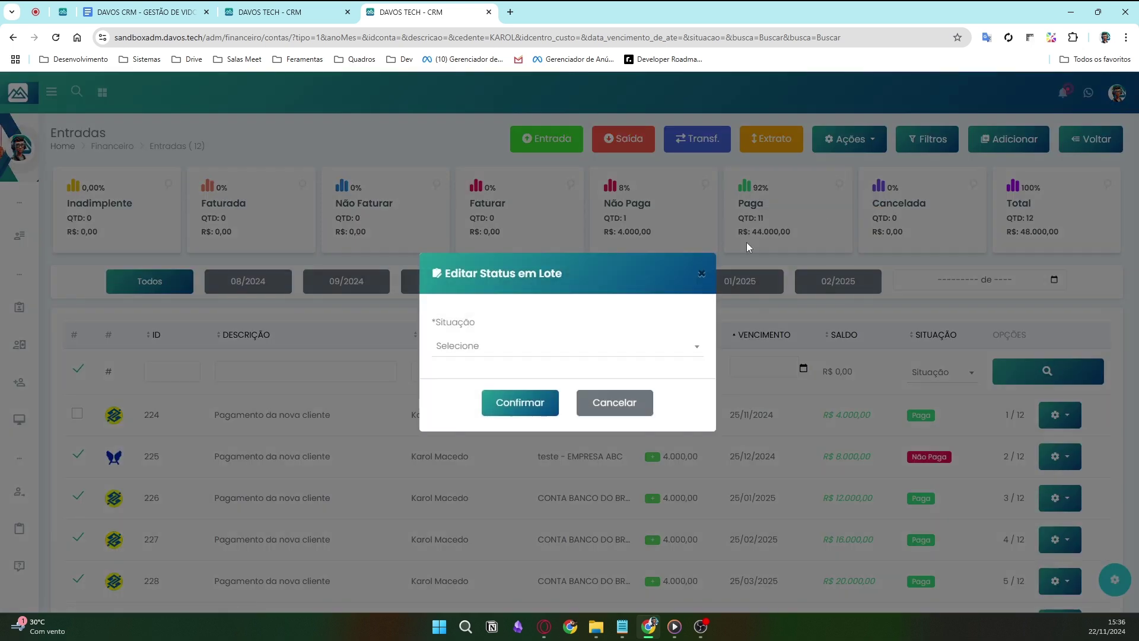
left_click(540, 351)
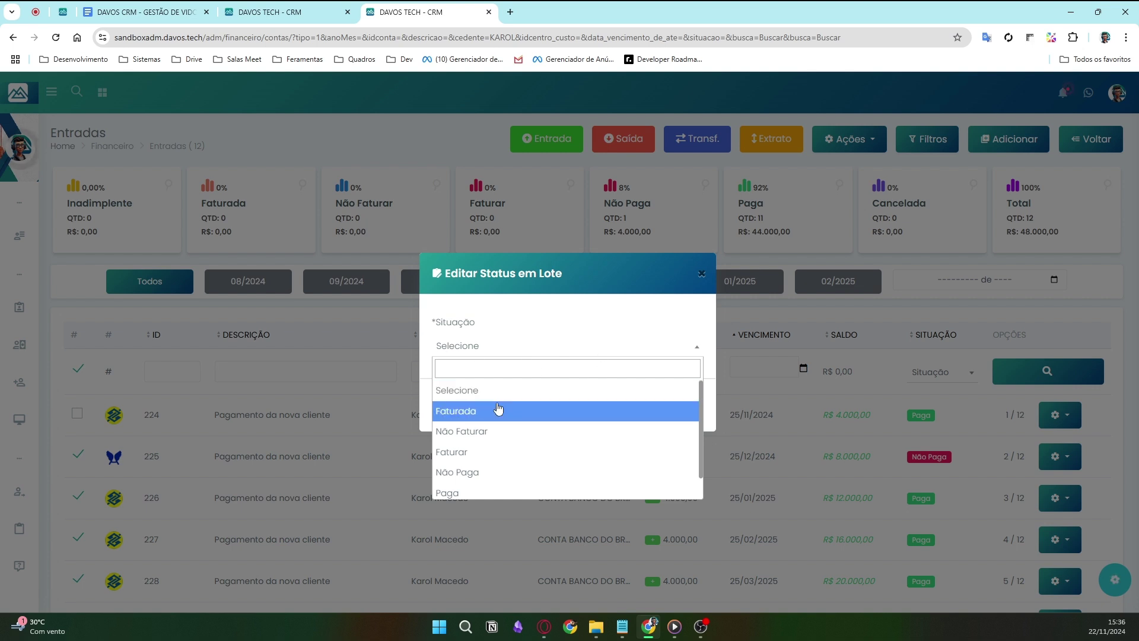
left_click(501, 471)
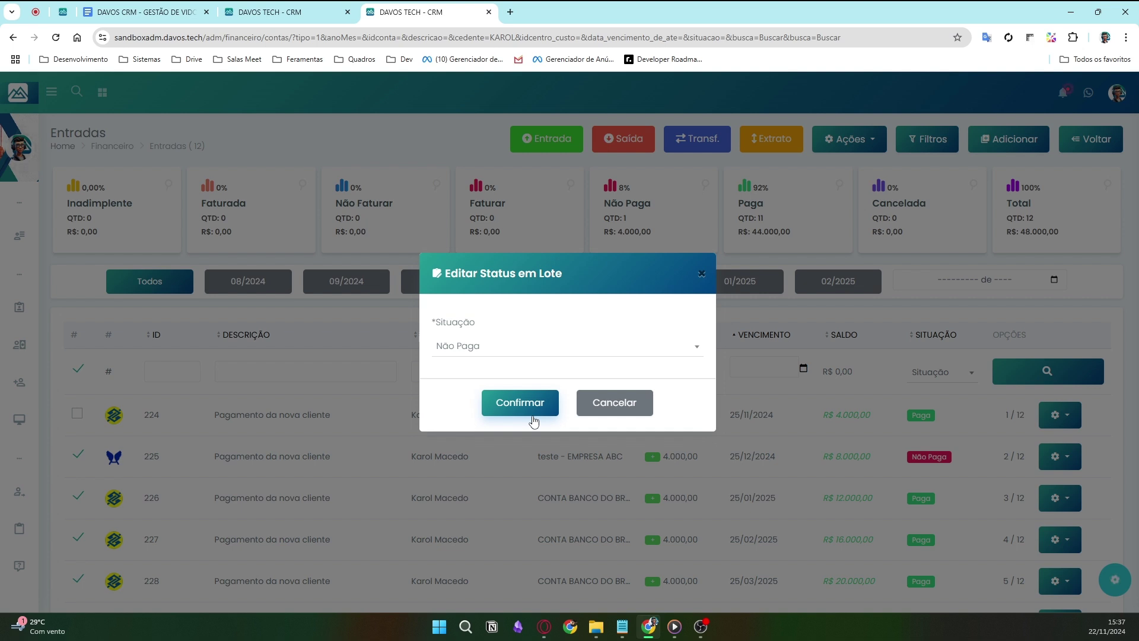
left_click(502, 402)
left_click(254, 9)
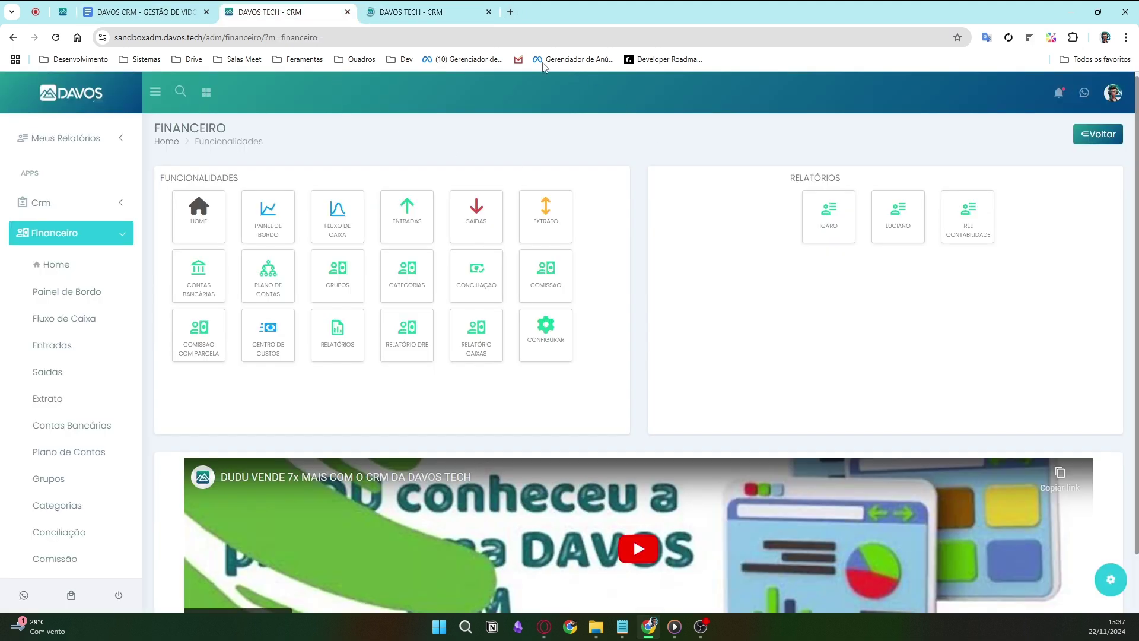